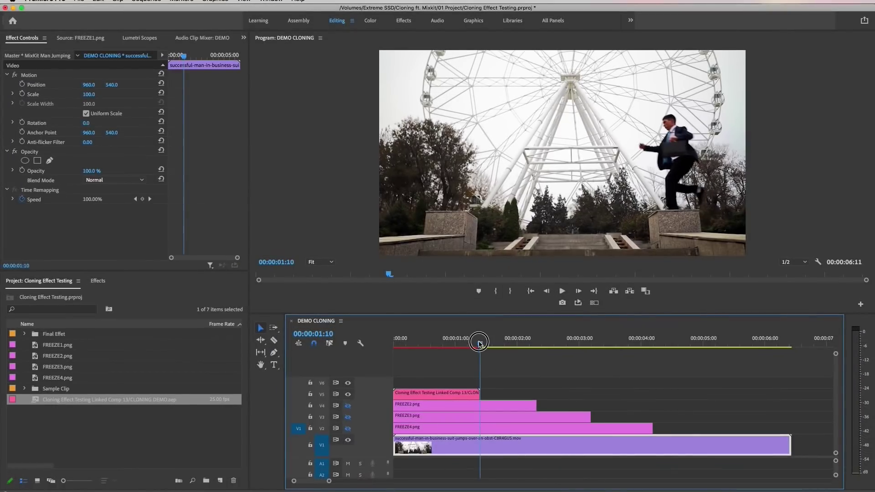
Scrub back through the jump and bring up the FREEZE2.png clip's context menu.
{"action": "left_click_drag", "start_coordinate": [469, 345], "coordinate": [535, 345]}
{"action": "right_click", "coordinate": [511, 405]}
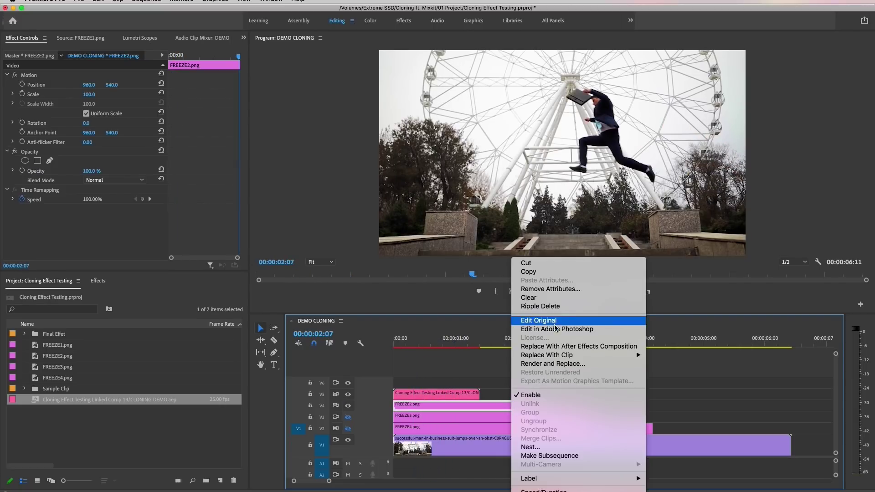
Replace the still with an After Effects composition and paint a Roto Brush stroke over the jumping man.
{"action": "left_click", "coordinate": [559, 349]}
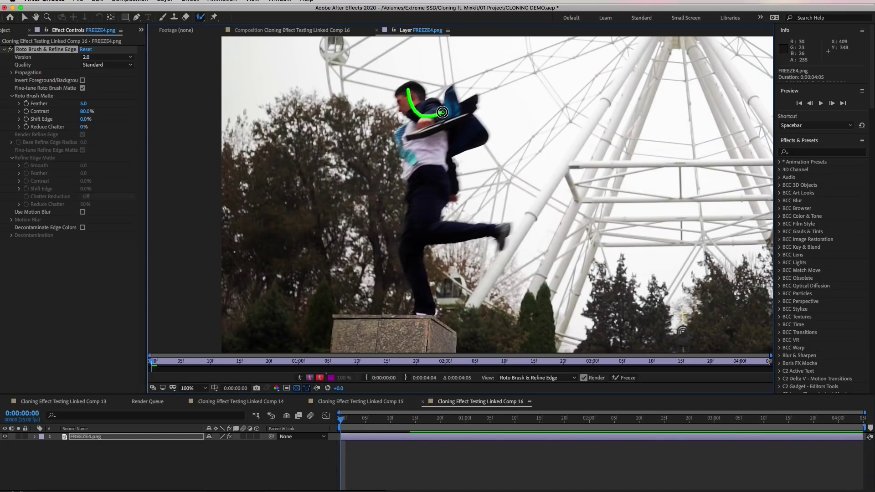
{"action": "left_click_drag", "start_coordinate": [421, 306], "coordinate": [421, 308]}
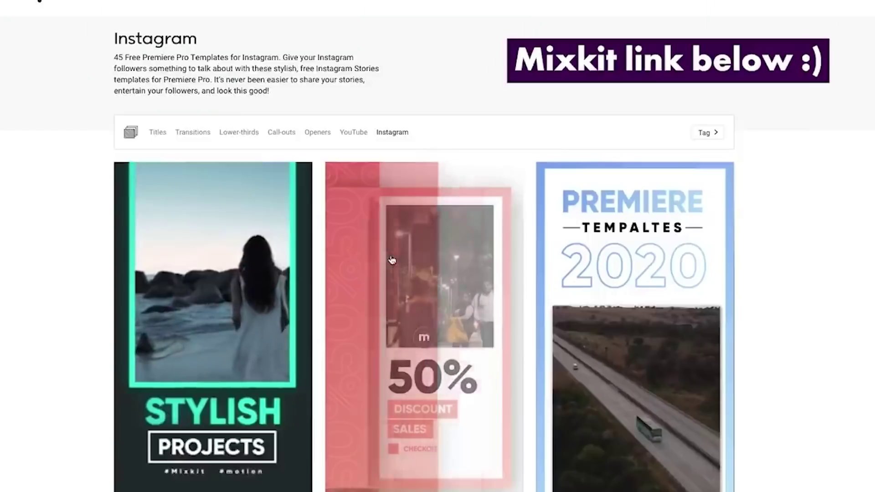
{"action": "scroll", "coordinate": [195, 299], "scroll_direction": "down", "scroll_amount": 1}
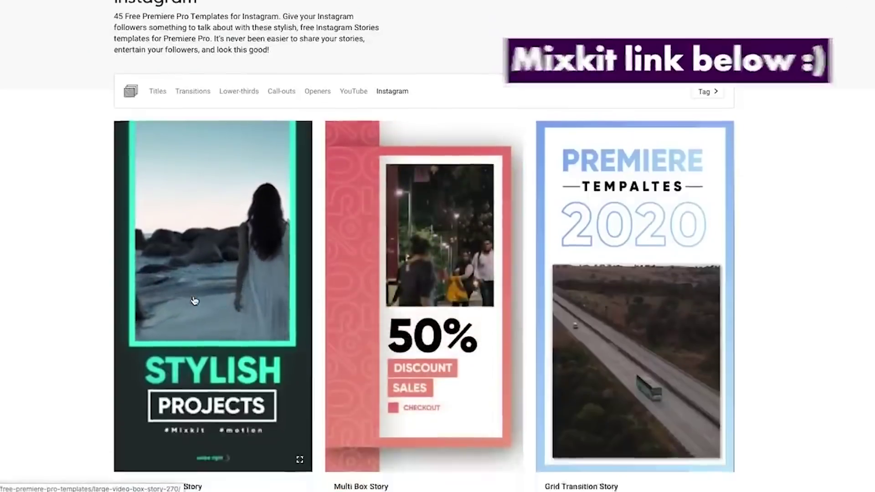
{"action": "scroll", "coordinate": [195, 299], "scroll_direction": "down", "scroll_amount": 2}
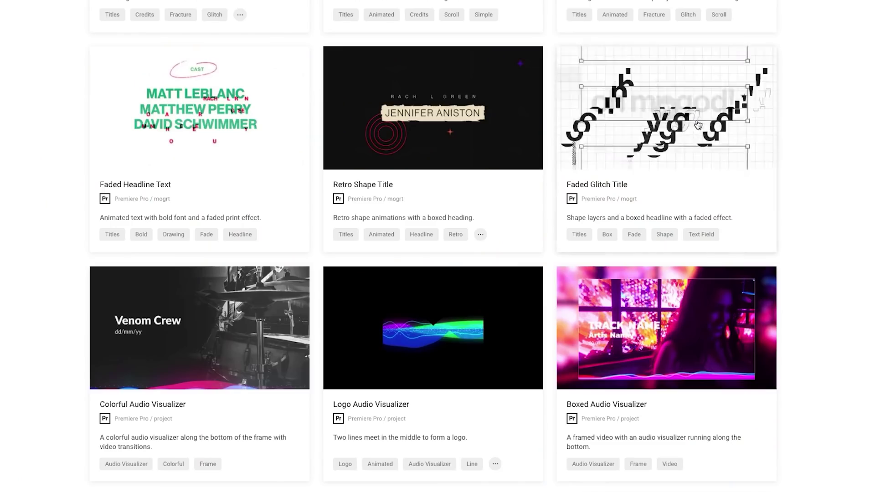
{"action": "mouse_move", "coordinate": [446, 154]}
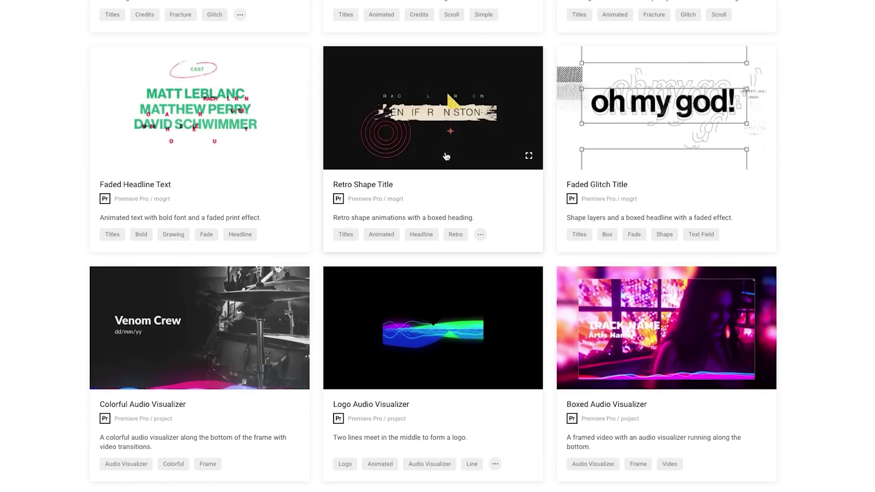
{"action": "mouse_move", "coordinate": [221, 360]}
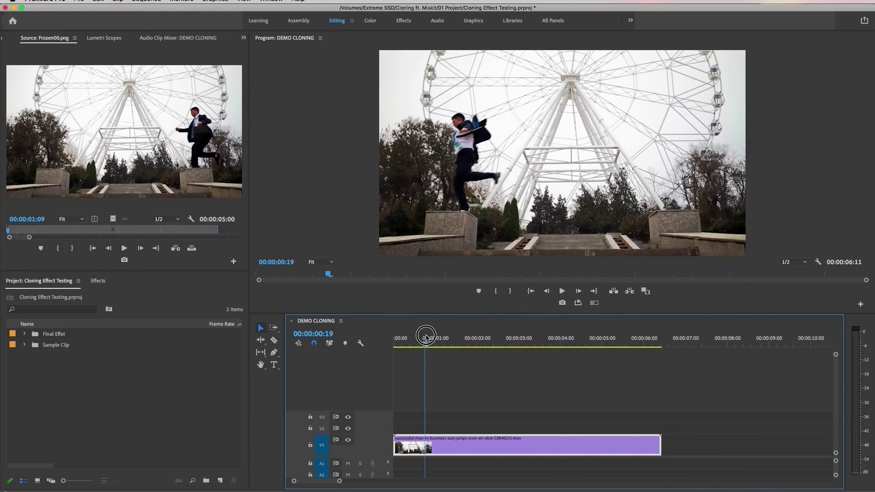
Return to the clip start, then scrub to 00:00:01:10 with the man mid-leap on the right pillar.
{"action": "left_click_drag", "start_coordinate": [426, 337], "coordinate": [387, 344]}
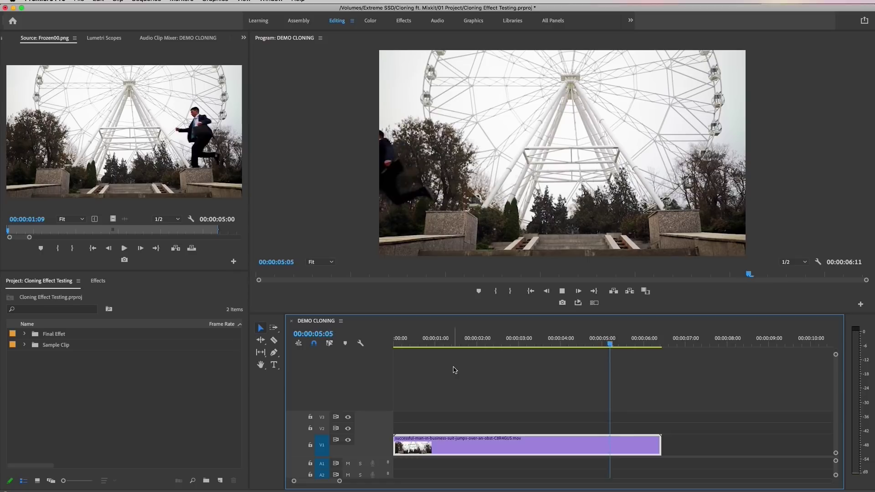
{"action": "left_click_drag", "start_coordinate": [434, 345], "coordinate": [453, 354]}
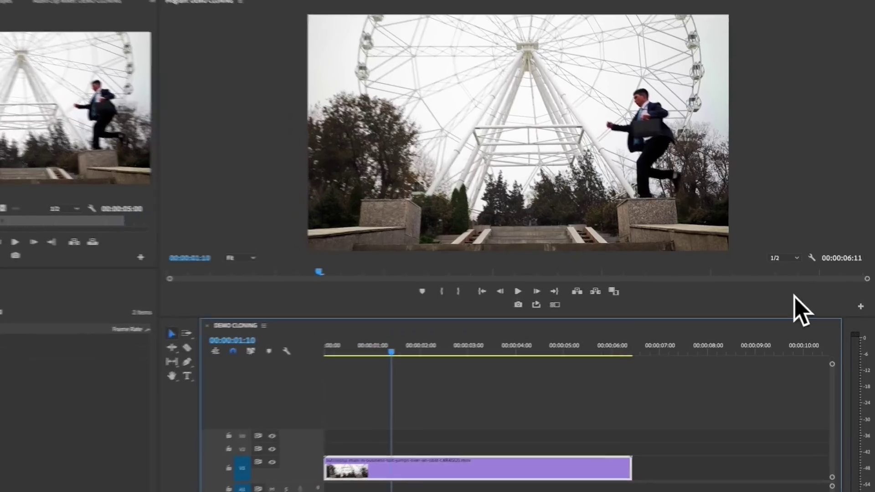
Add the Export Frame button to the Program Monitor's playback controls via the Button Editor.
{"action": "left_click", "coordinate": [860, 304]}
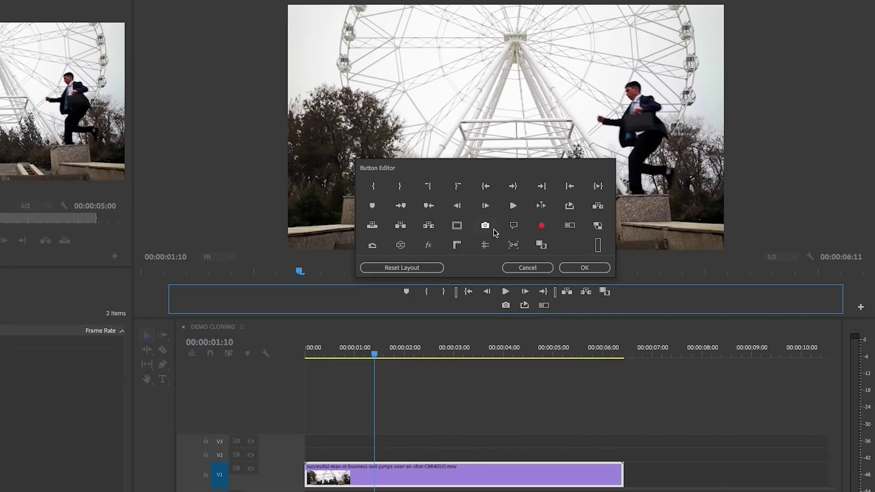
{"action": "left_click_drag", "start_coordinate": [505, 310], "coordinate": [503, 292]}
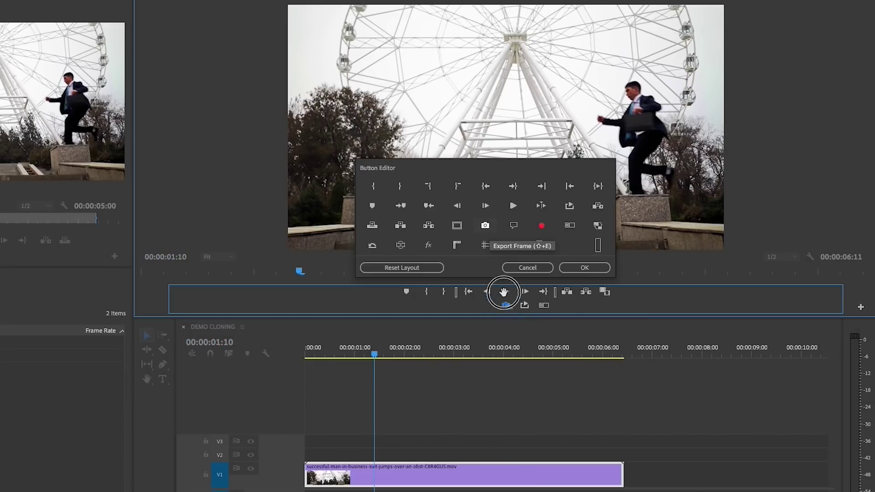
{"action": "left_click", "coordinate": [585, 268]}
Export the frame as FREEZE1.png into 02 Media/Stills and import it into the project.
{"action": "left_click", "coordinate": [506, 305]}
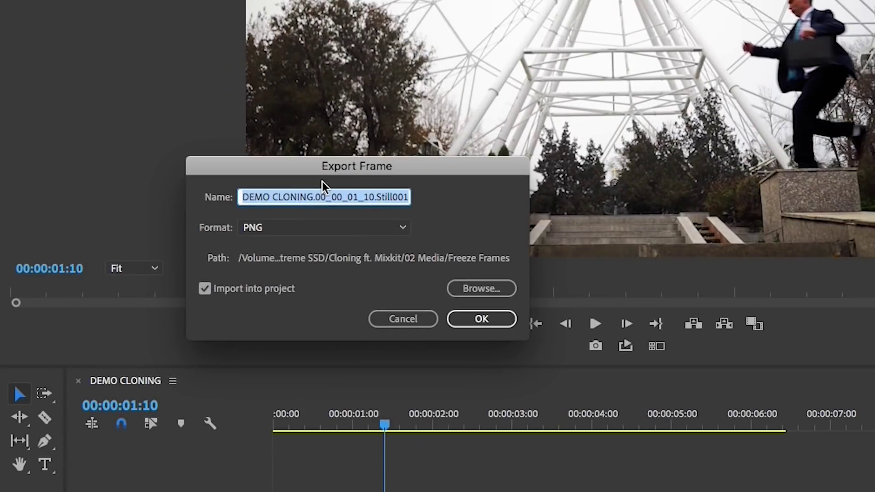
{"action": "type", "text": "FREEZE1"}
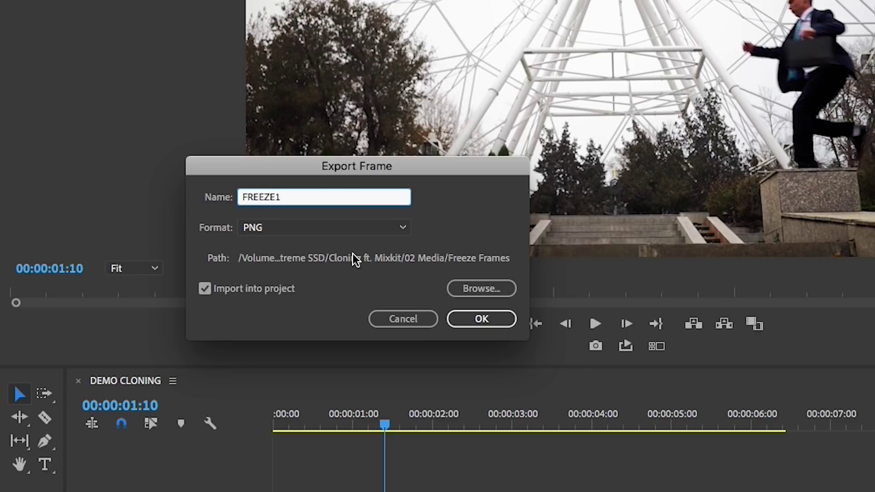
{"action": "left_click", "coordinate": [479, 290]}
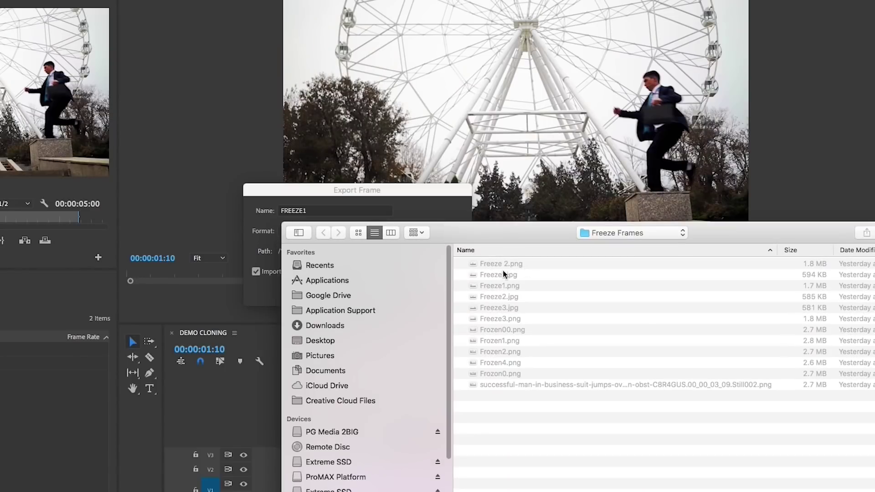
{"action": "left_click", "coordinate": [602, 232]}
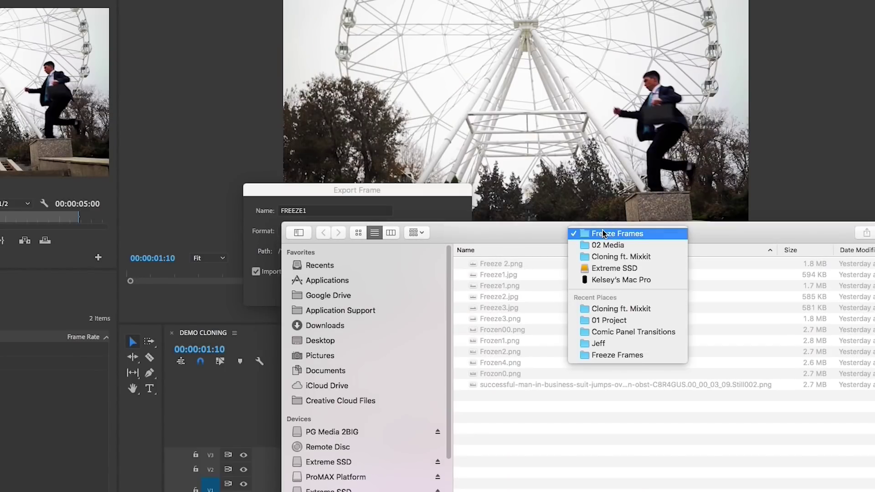
{"action": "left_click", "coordinate": [609, 246]}
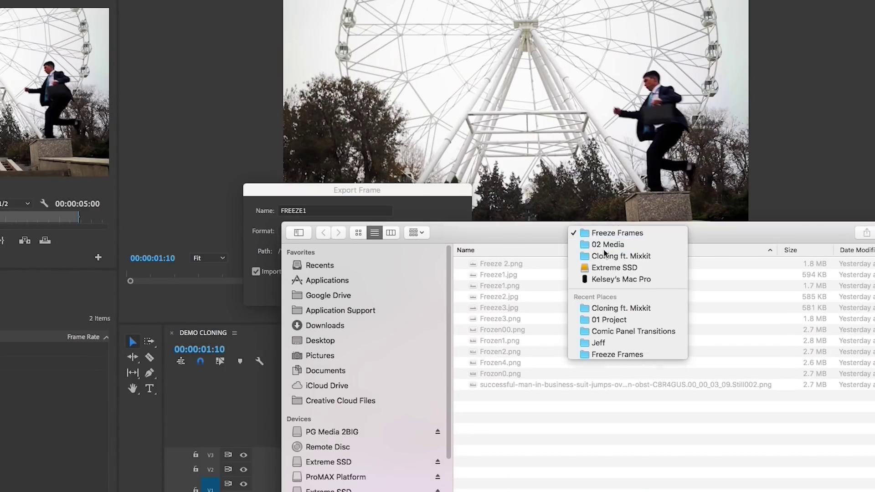
{"action": "left_click", "coordinate": [488, 275]}
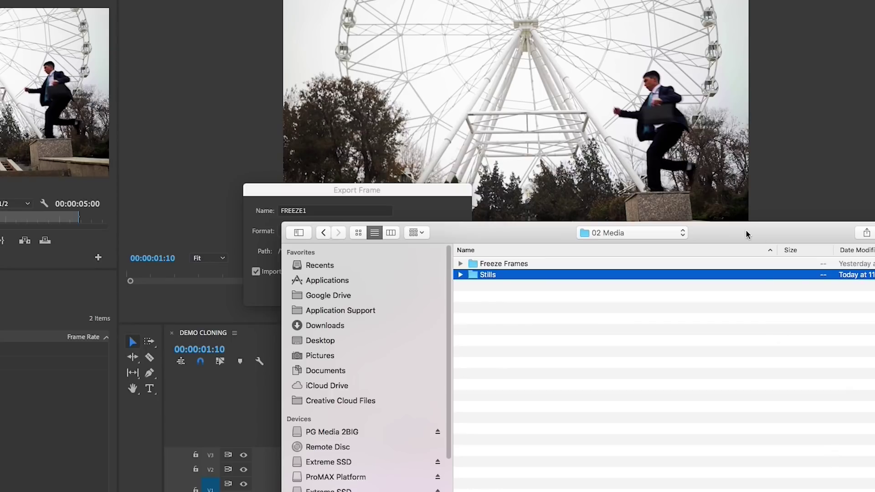
{"action": "left_click_drag", "start_coordinate": [747, 234], "coordinate": [641, 86]}
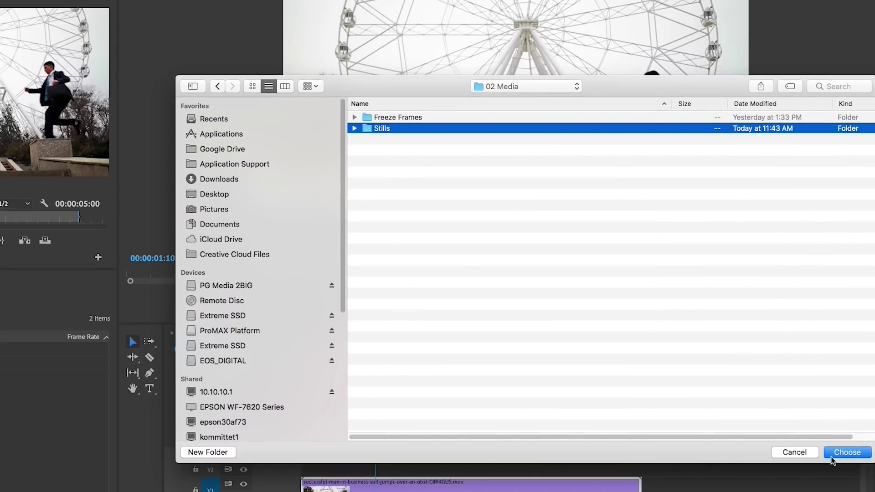
{"action": "left_click", "coordinate": [848, 453]}
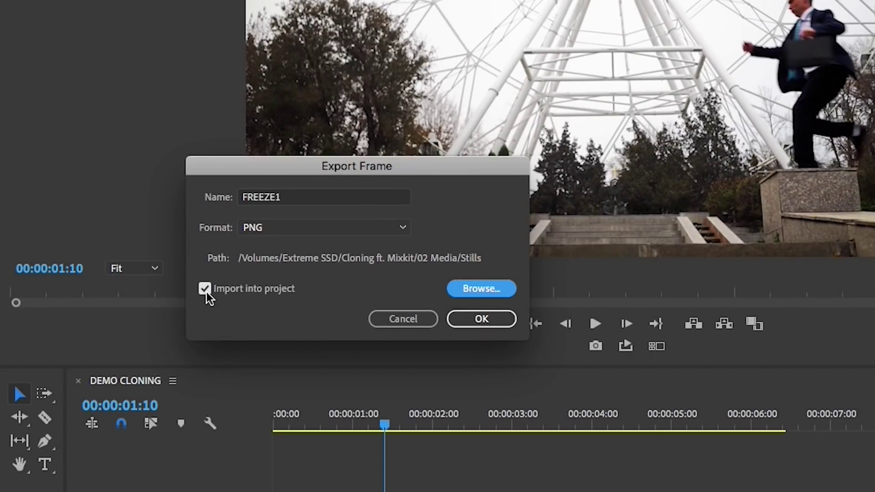
{"action": "left_click", "coordinate": [328, 231]}
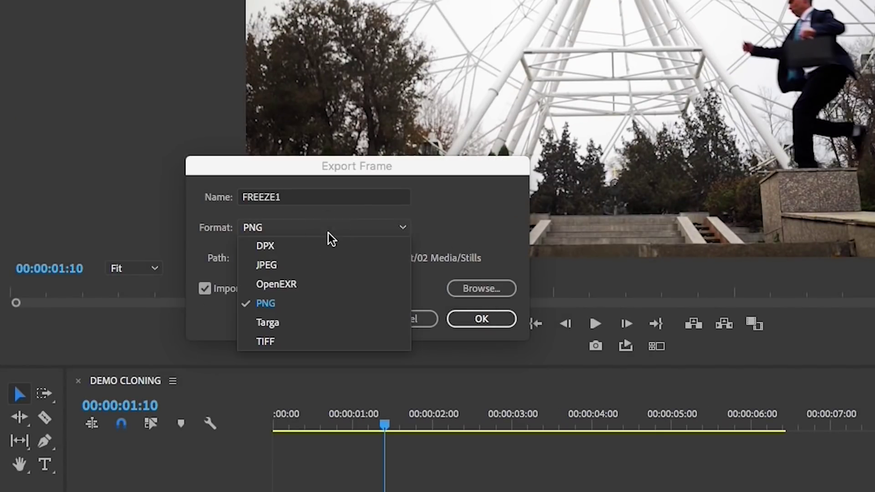
{"action": "left_click", "coordinate": [308, 305]}
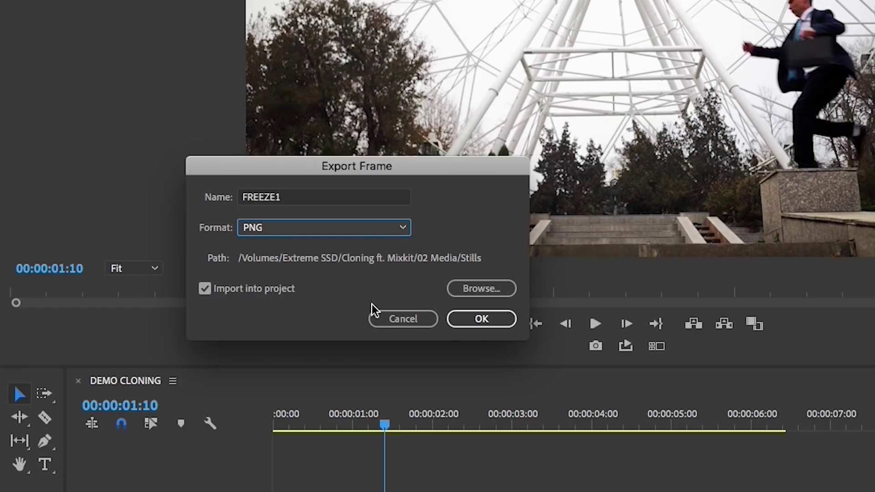
{"action": "left_click", "coordinate": [470, 317]}
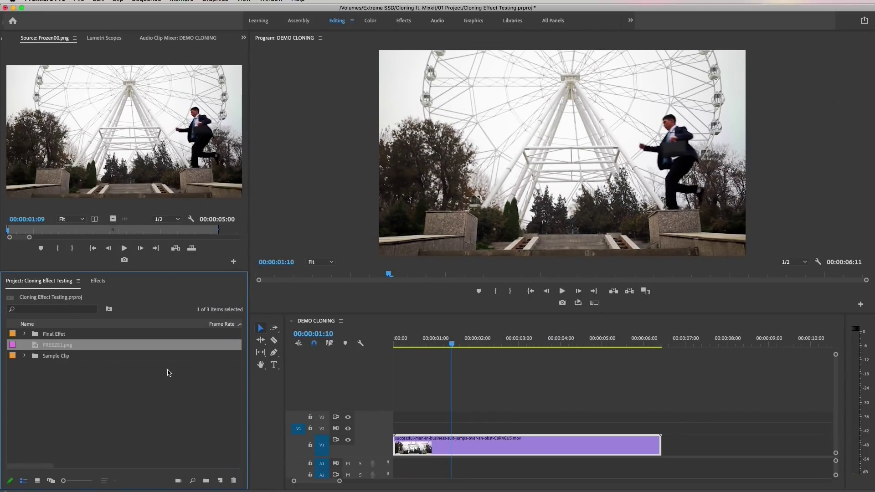
Place FREEZE1.png on track V2 above the footage and trim its end back.
{"action": "double_click", "coordinate": [36, 347]}
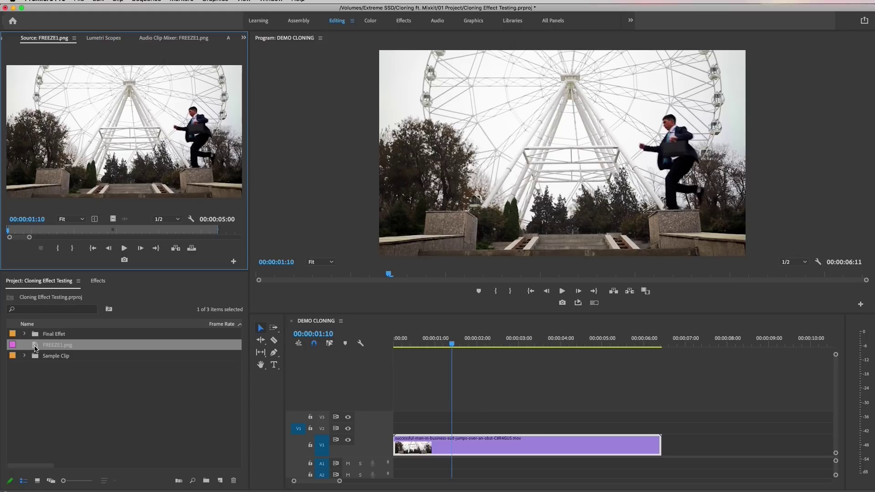
{"action": "left_click_drag", "start_coordinate": [35, 347], "coordinate": [388, 426]}
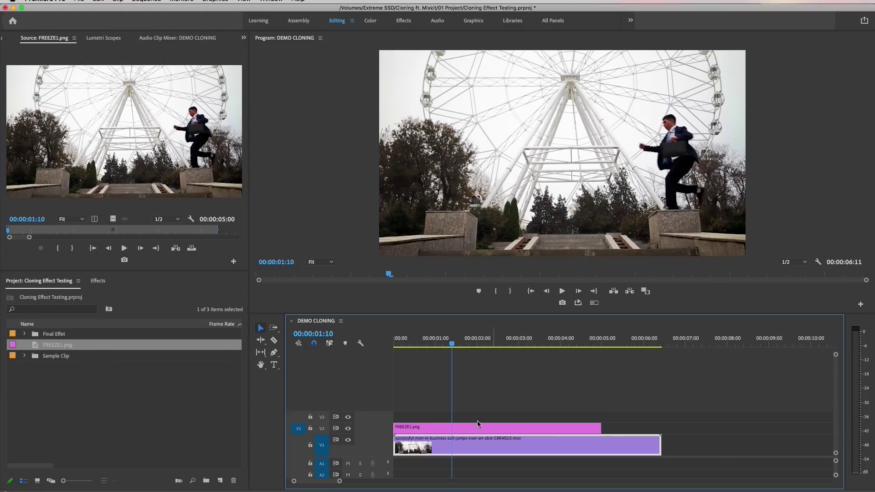
{"action": "left_click_drag", "start_coordinate": [601, 427], "coordinate": [531, 425]}
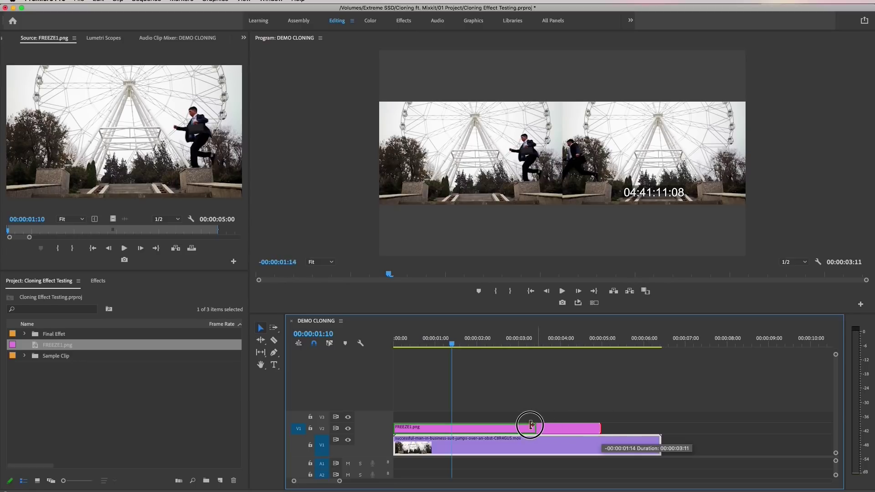
{"action": "left_click_drag", "start_coordinate": [455, 431], "coordinate": [453, 431]}
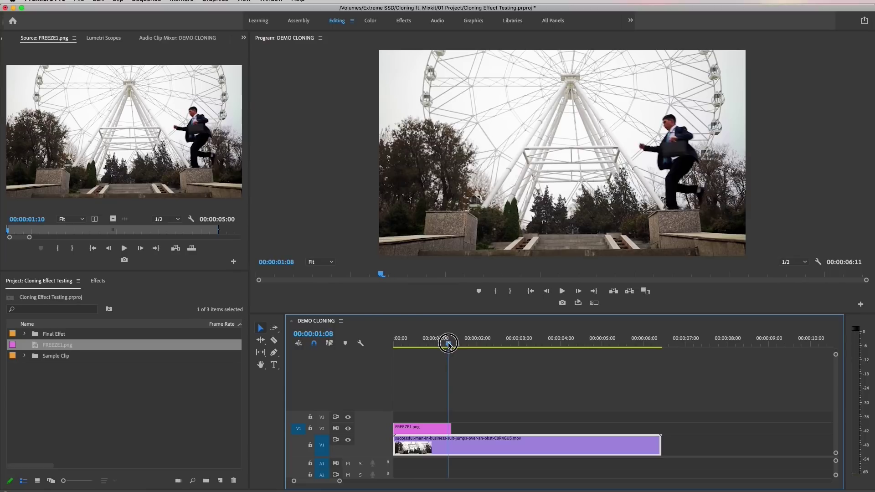
Fine-tune FREEZE1's end to 00:00:01:10, then scrub to the next pose at 00:00:02:08.
{"action": "mouse_move", "coordinate": [449, 345]}
{"action": "left_mouse_down"}
{"action": "mouse_move", "coordinate": [463, 345]}
{"action": "mouse_move", "coordinate": [452, 350]}
{"action": "left_mouse_up"}
{"action": "left_click", "coordinate": [448, 429]}
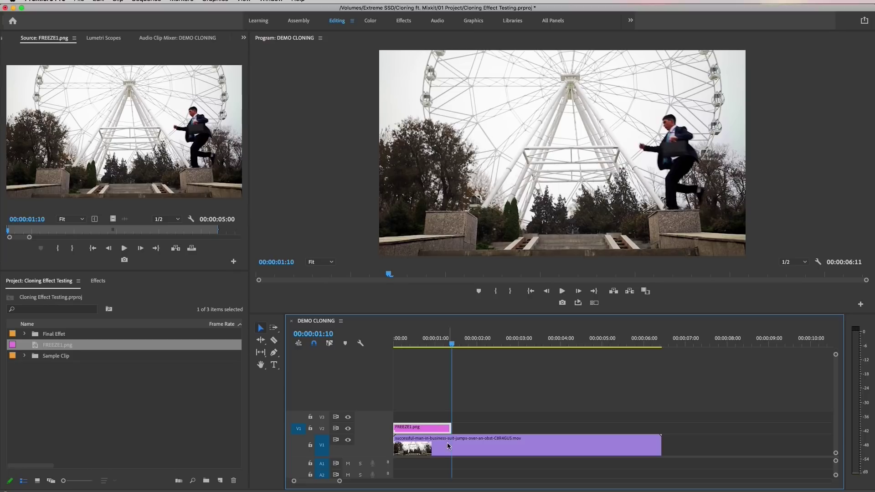
{"action": "left_click_drag", "start_coordinate": [339, 481], "coordinate": [329, 484]}
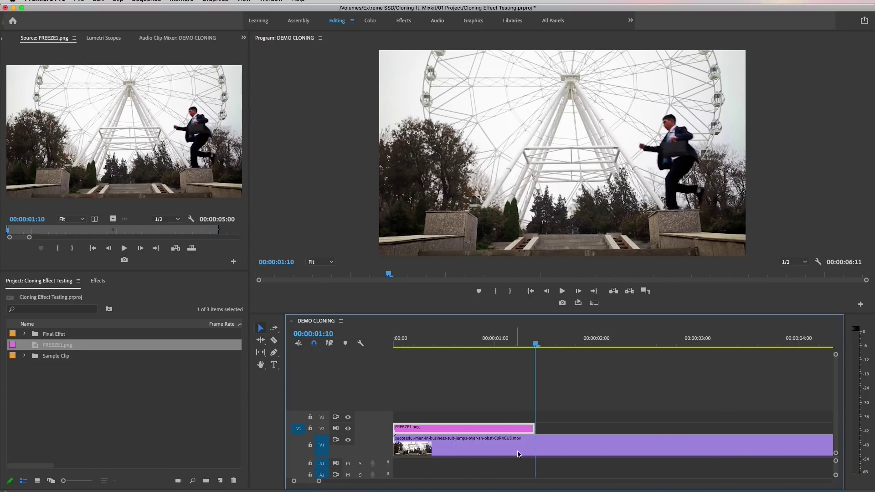
{"action": "left_click_drag", "start_coordinate": [532, 429], "coordinate": [539, 432]}
{"action": "left_click_drag", "start_coordinate": [547, 345], "coordinate": [628, 359]}
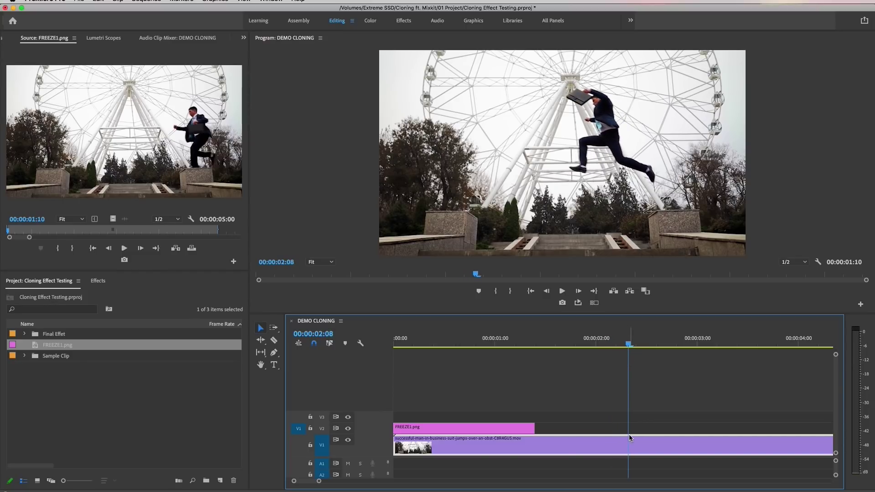
Export FREEZE2.png, stack it above FREEZE1 and trim it to end at its freeze frame.
{"action": "left_click", "coordinate": [562, 303]}
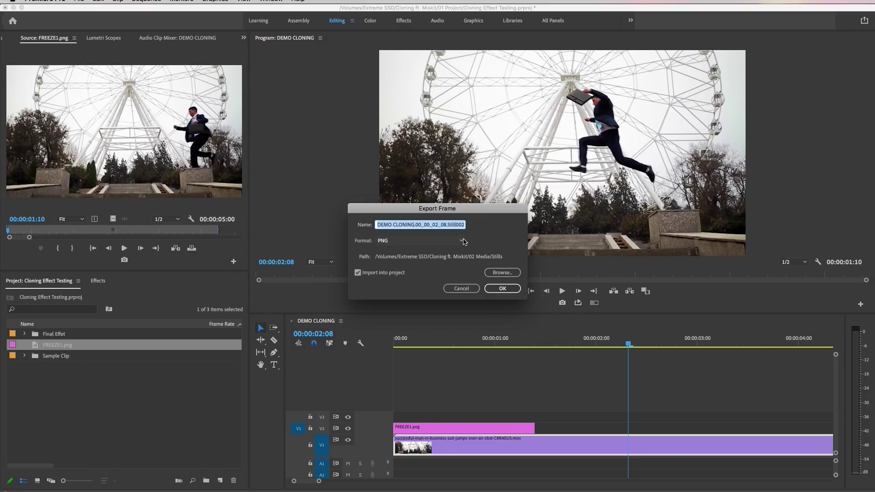
{"action": "type", "text": "FREEZE2"}
{"action": "left_click", "coordinate": [504, 288]}
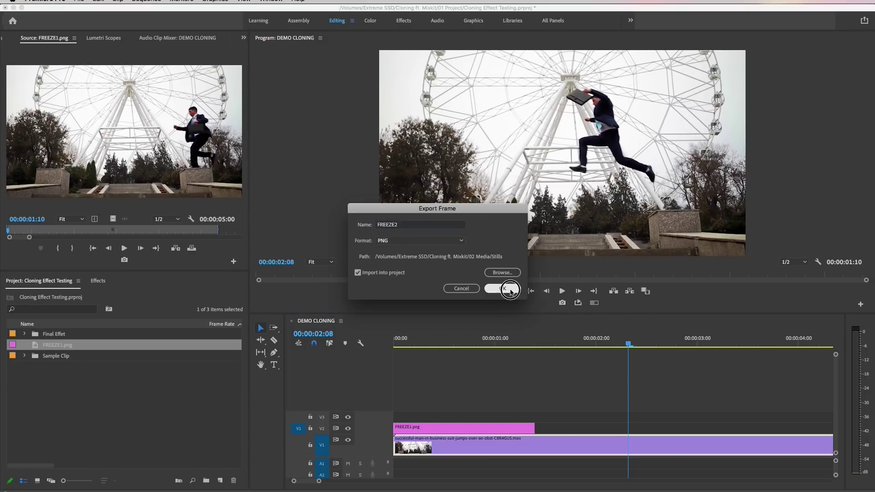
{"action": "left_click_drag", "start_coordinate": [35, 358], "coordinate": [396, 415]}
{"action": "left_click_drag", "start_coordinate": [700, 416], "coordinate": [536, 414]}
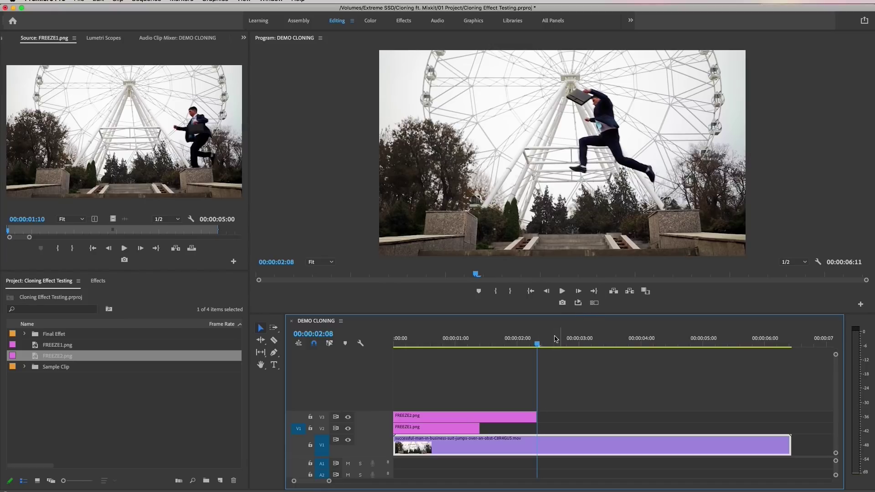
Export FREEZE3.png from 00:00:03:05 and stack it on a new track above FREEZE2.
{"action": "left_click_drag", "start_coordinate": [544, 343], "coordinate": [591, 347]}
{"action": "left_click", "coordinate": [562, 302]}
{"action": "key", "text": "Return"}
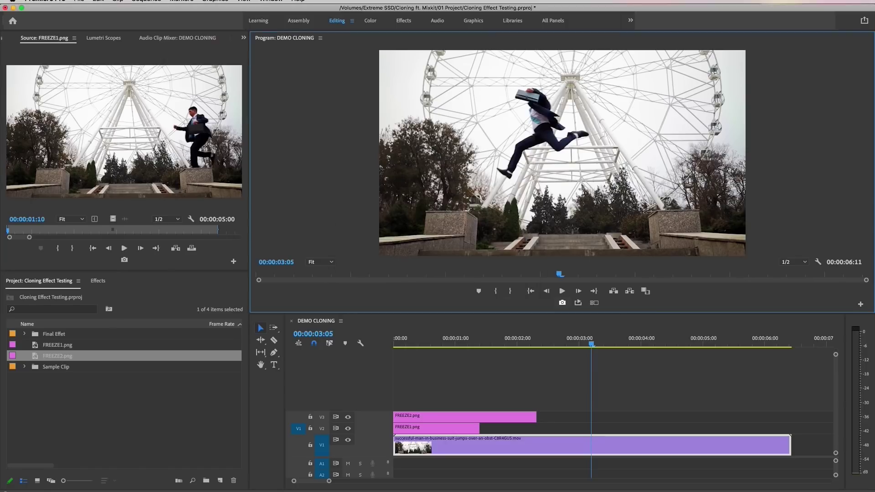
{"action": "left_click_drag", "start_coordinate": [153, 370], "coordinate": [401, 404]}
Export FREEZE4.png from 00:00:04:05, place it on a new top track and trim it.
{"action": "left_click", "coordinate": [653, 343]}
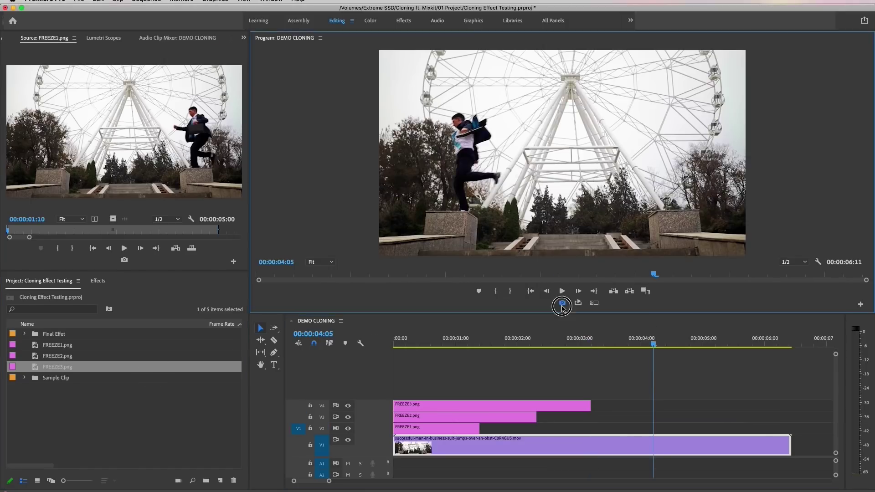
{"action": "left_click", "coordinate": [562, 303]}
{"action": "key", "text": "Return"}
{"action": "left_click_drag", "start_coordinate": [225, 376], "coordinate": [401, 393]}
{"action": "left_click_drag", "start_coordinate": [701, 393], "coordinate": [653, 401]}
Reorder the still tracks so FREEZE1 sits on top, then review the stacked jump.
{"action": "left_click", "coordinate": [414, 432]}
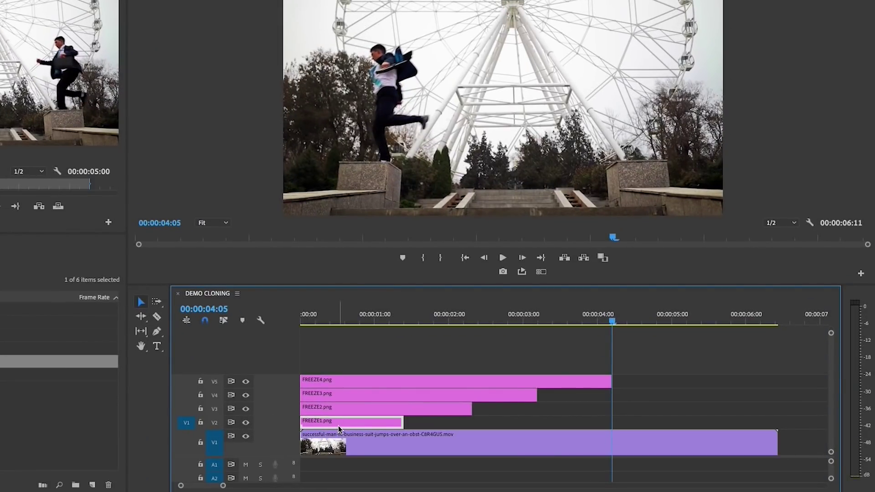
{"action": "left_click_drag", "start_coordinate": [335, 425], "coordinate": [331, 385]}
{"action": "left_click", "coordinate": [432, 395]}
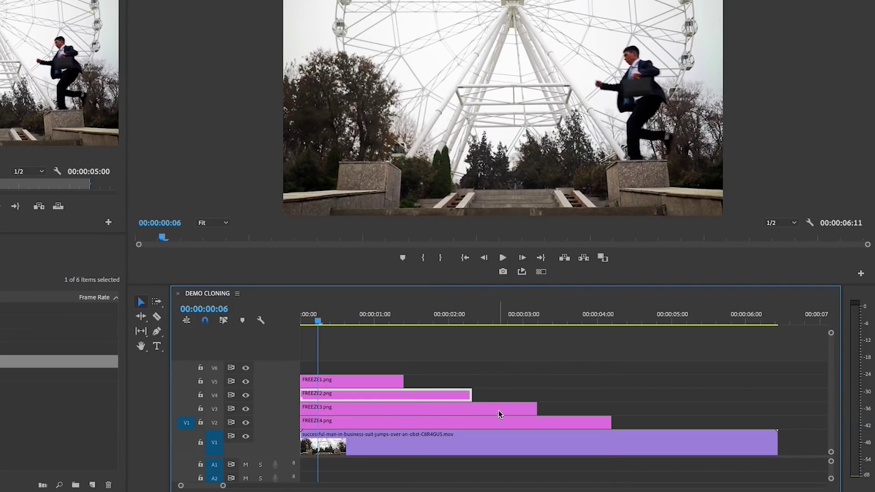
{"action": "left_click", "coordinate": [499, 410]}
{"action": "left_click", "coordinate": [557, 423]}
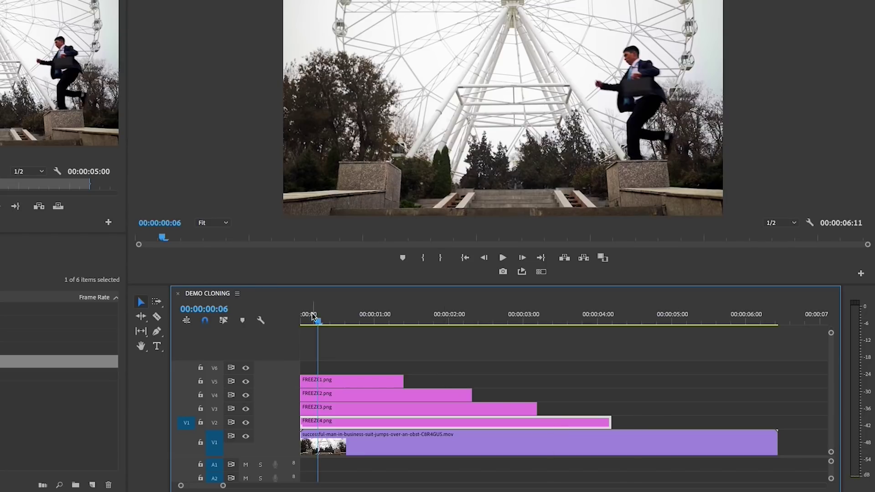
{"action": "left_click_drag", "start_coordinate": [314, 317], "coordinate": [365, 349]}
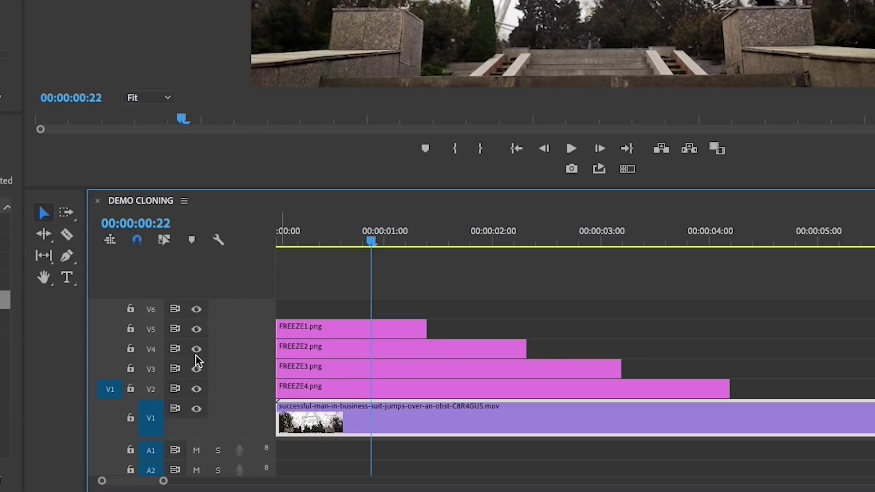
Hide the output of the FREEZE2, FREEZE3 and FREEZE4 tracks.
{"action": "left_click", "coordinate": [245, 396]}
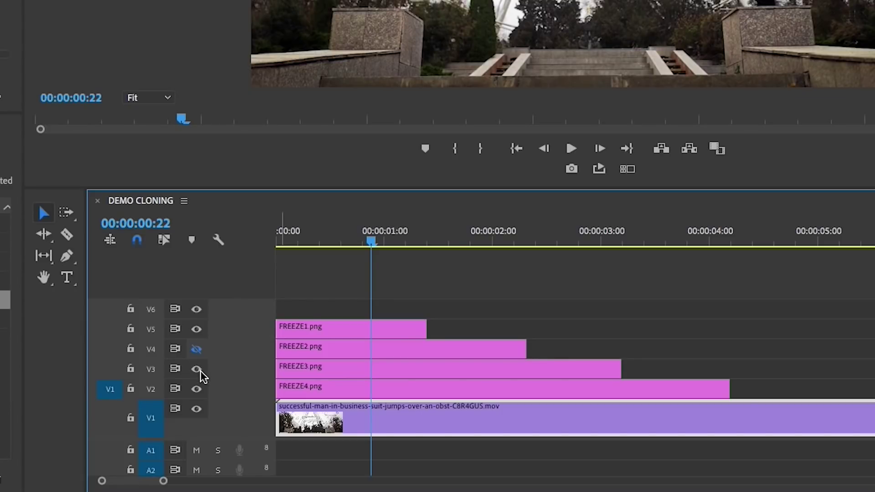
{"action": "left_click", "coordinate": [196, 369]}
{"action": "left_click", "coordinate": [196, 389]}
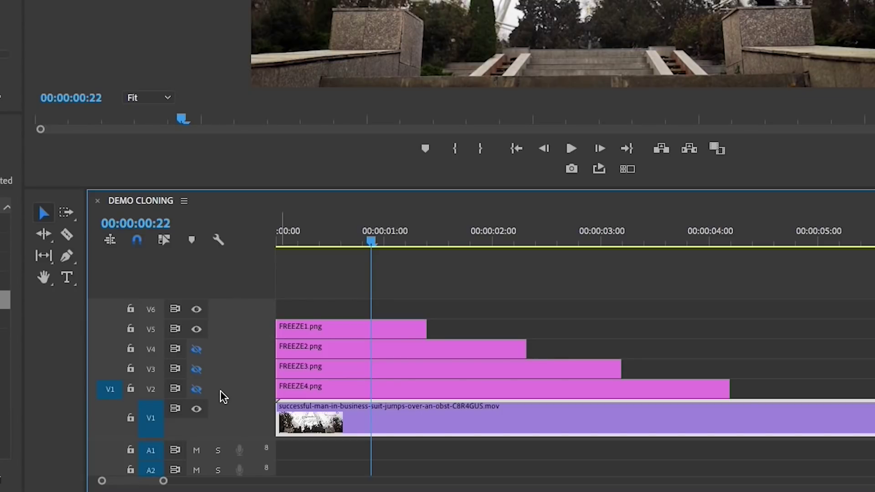
Select FREEZE1, show its Effect Controls, and shape the pen mask around the man's jaw and head.
{"action": "left_click", "coordinate": [308, 329]}
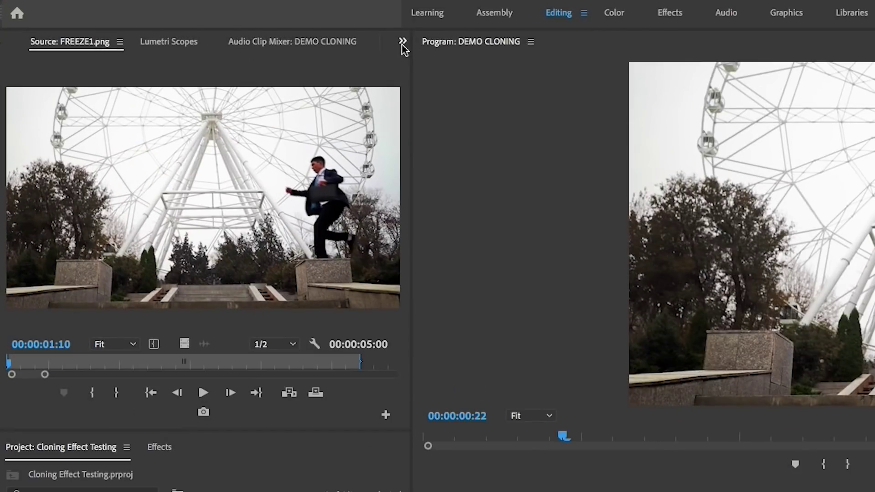
{"action": "left_click", "coordinate": [243, 38]}
{"action": "left_click", "coordinate": [262, 48]}
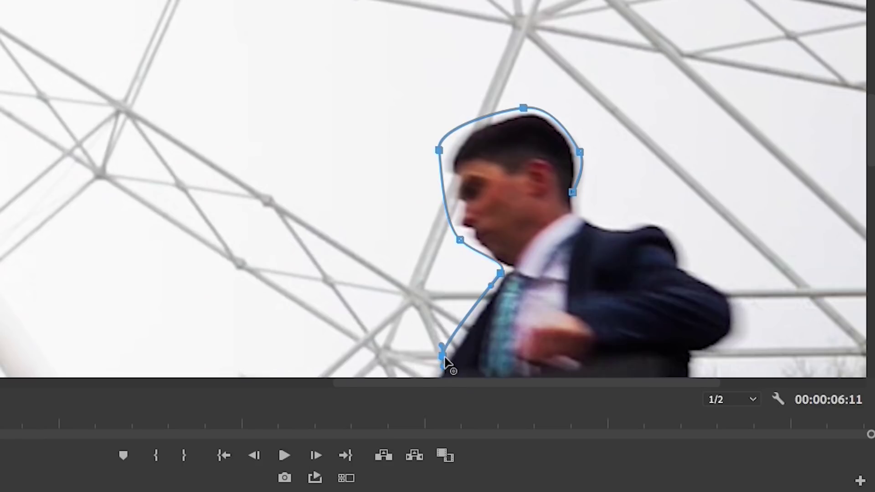
{"action": "left_click_drag", "start_coordinate": [460, 240], "coordinate": [465, 221]}
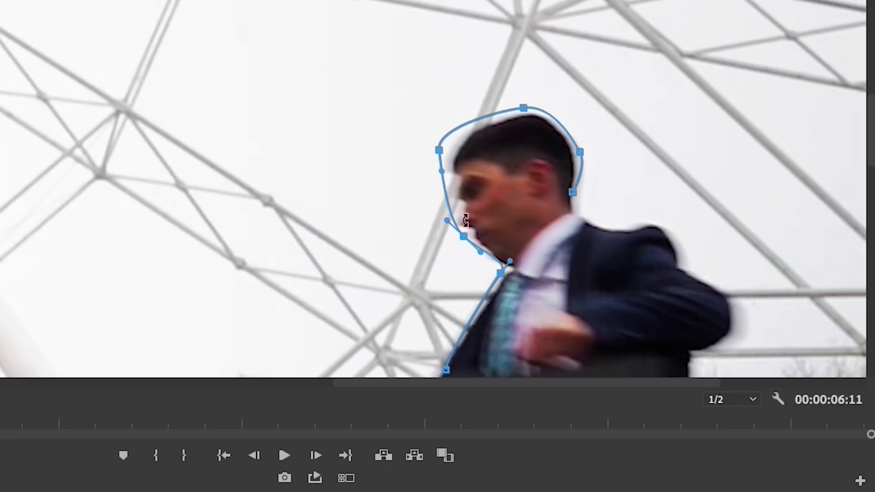
{"action": "left_click_drag", "start_coordinate": [439, 150], "coordinate": [449, 160]}
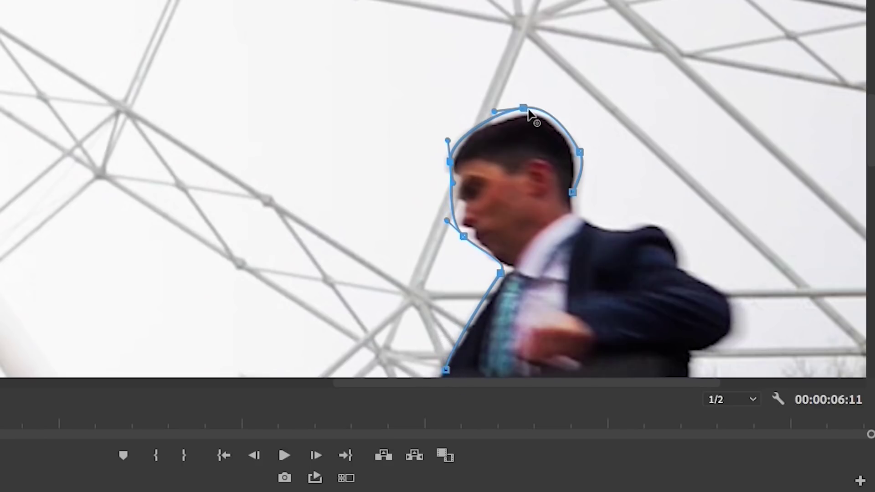
{"action": "left_click_drag", "start_coordinate": [525, 109], "coordinate": [521, 110]}
{"action": "left_click", "coordinate": [580, 153]}
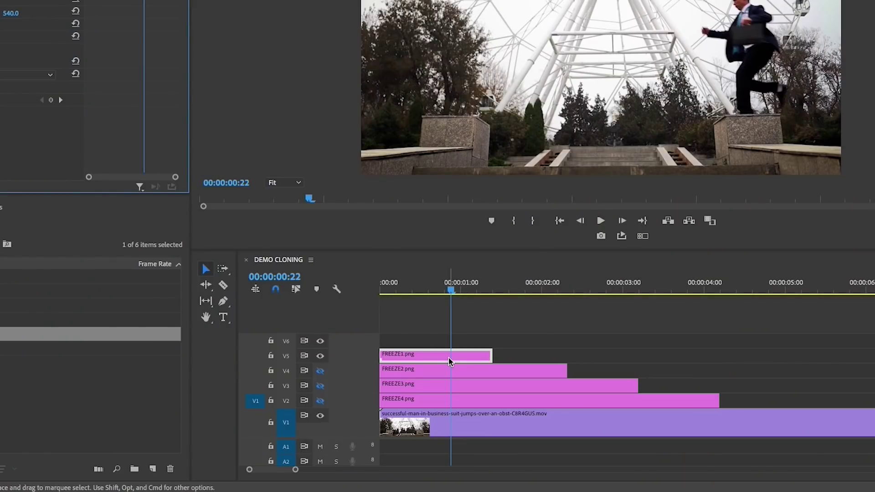
Swap FREEZE1.png for the linked After Effects comp 'Cloning Effect Testing Linked Comp 13'.
{"action": "right_click", "coordinate": [449, 357]}
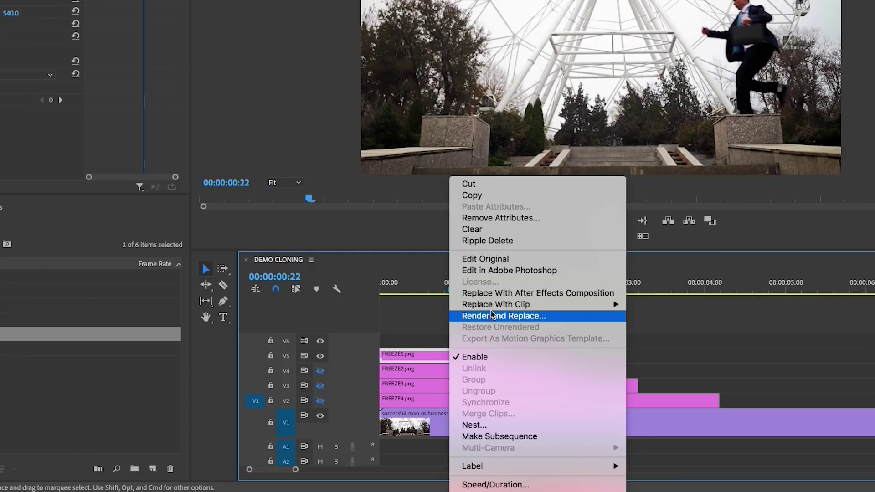
{"action": "left_click", "coordinate": [620, 294]}
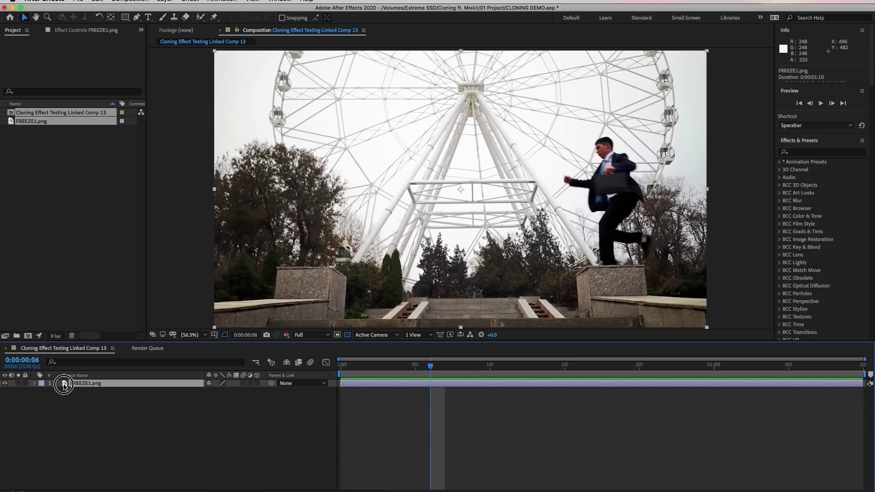
Open the FREEZE1.png layer viewer, zoom onto the man and pick the Roto Brush.
{"action": "double_click", "coordinate": [64, 385]}
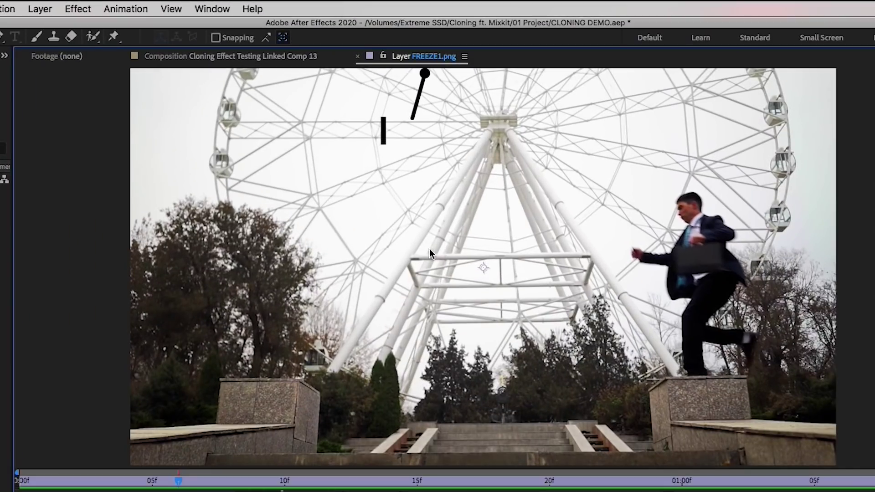
{"action": "key", "text": "z"}
{"action": "left_click", "coordinate": [419, 166]}
{"action": "left_click", "coordinate": [92, 39]}
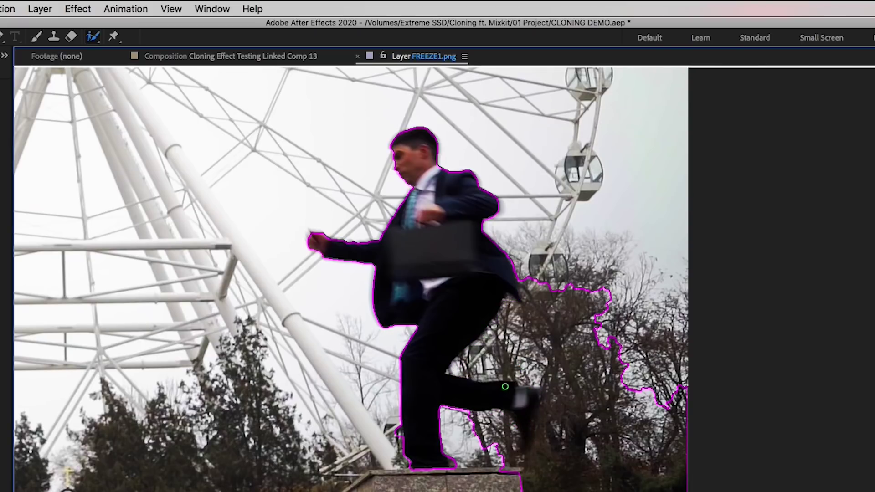
Subtract the trees, foot and head background from the matte, then add the face edge back.
{"action": "mouse_move", "coordinate": [568, 272]}
{"action": "left_mouse_down"}
{"action": "mouse_move", "coordinate": [498, 351]}
{"action": "mouse_move", "coordinate": [596, 453]}
{"action": "mouse_move", "coordinate": [517, 465]}
{"action": "mouse_move", "coordinate": [507, 457]}
{"action": "left_mouse_up"}
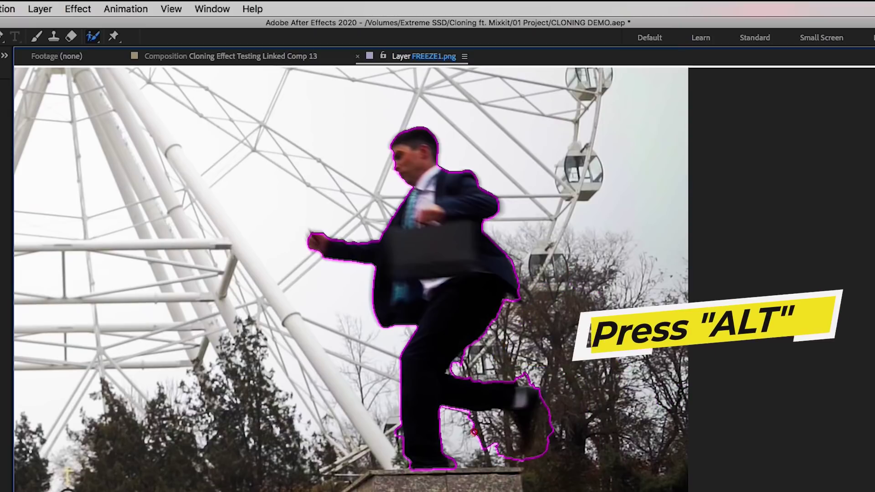
{"action": "mouse_move", "coordinate": [467, 422]}
{"action": "left_mouse_down"}
{"action": "mouse_move", "coordinate": [511, 428]}
{"action": "mouse_move", "coordinate": [512, 453]}
{"action": "mouse_move", "coordinate": [543, 435]}
{"action": "mouse_move", "coordinate": [549, 400]}
{"action": "left_mouse_up"}
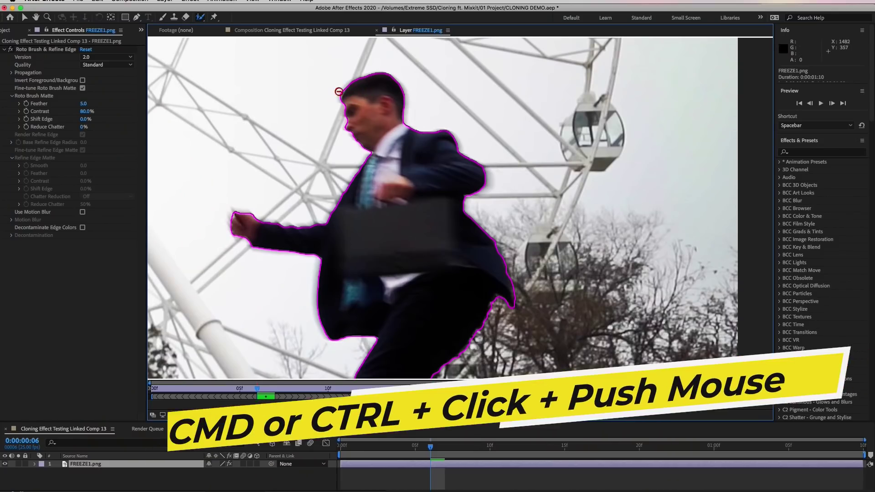
{"action": "left_click_drag", "start_coordinate": [338, 91], "coordinate": [343, 104]}
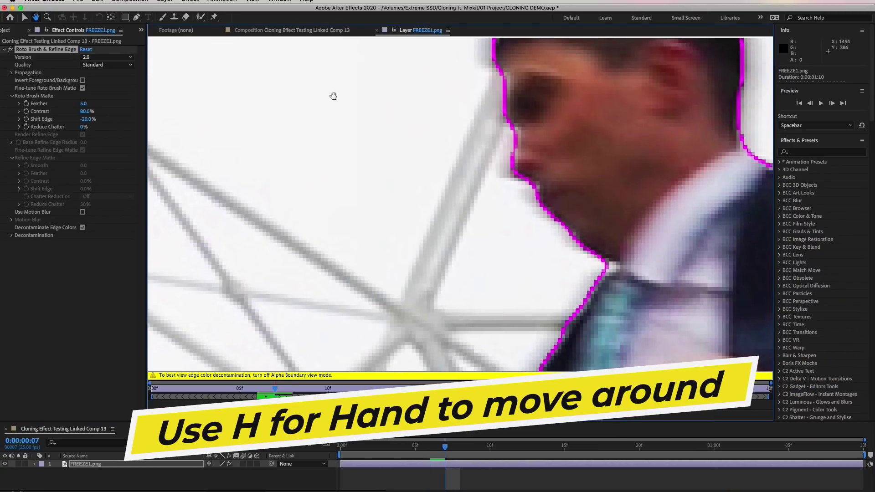
{"action": "key", "text": "alt+w"}
{"action": "mouse_move", "coordinate": [502, 173]}
{"action": "left_mouse_down"}
{"action": "mouse_move", "coordinate": [537, 191]}
{"action": "mouse_move", "coordinate": [541, 209]}
{"action": "mouse_move", "coordinate": [557, 222]}
{"action": "mouse_move", "coordinate": [540, 209]}
{"action": "left_mouse_up"}
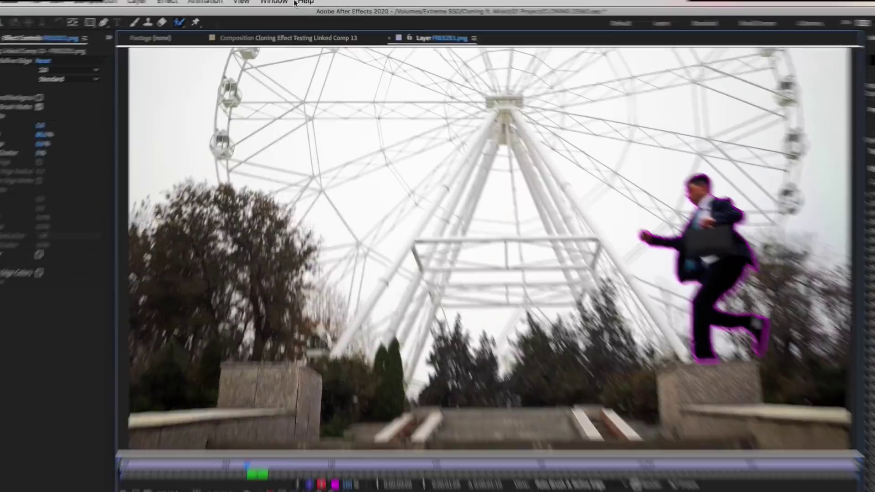
{"action": "left_click", "coordinate": [267, 30]}
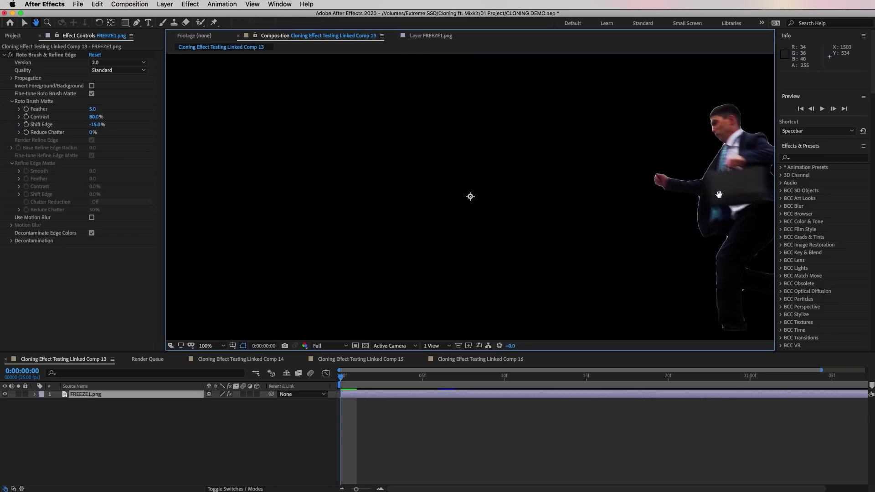
Enable Decontaminate Edge Colors and set Increase Radius to 1.5.
{"action": "left_click_drag", "start_coordinate": [719, 195], "coordinate": [313, 163]}
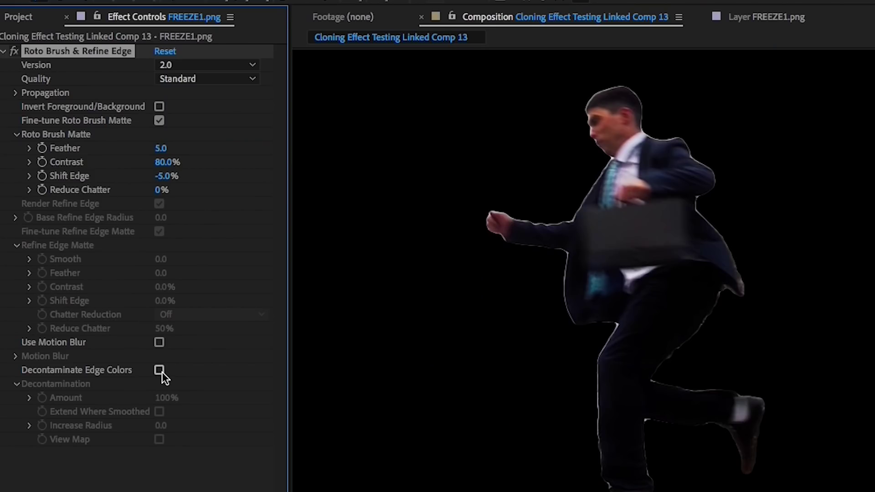
{"action": "left_click", "coordinate": [159, 370]}
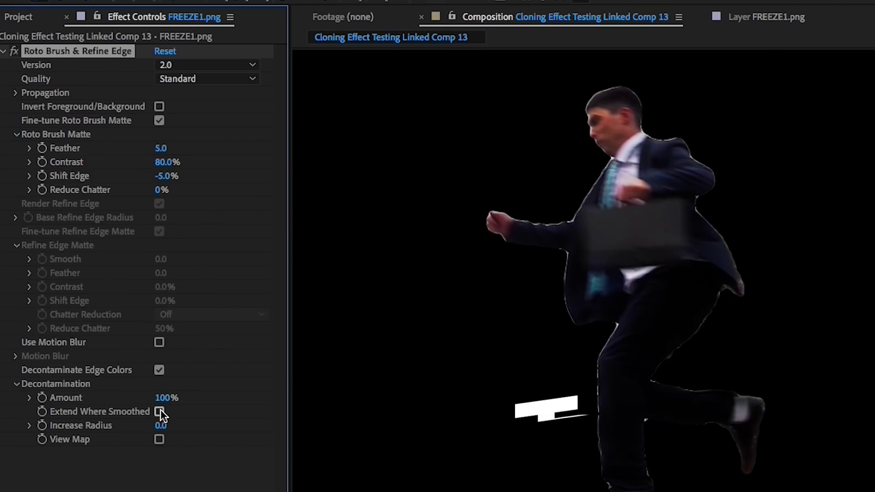
{"action": "left_click", "coordinate": [162, 426]}
{"action": "type", "text": "2"}
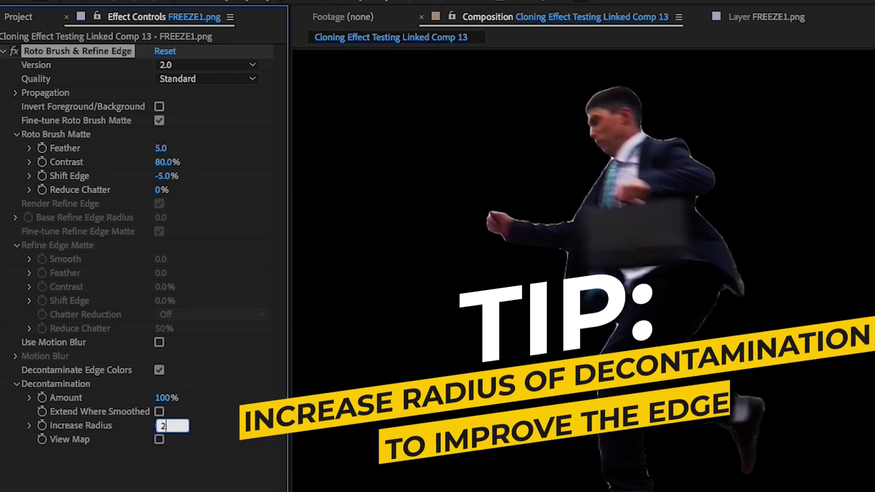
{"action": "key", "text": "Return"}
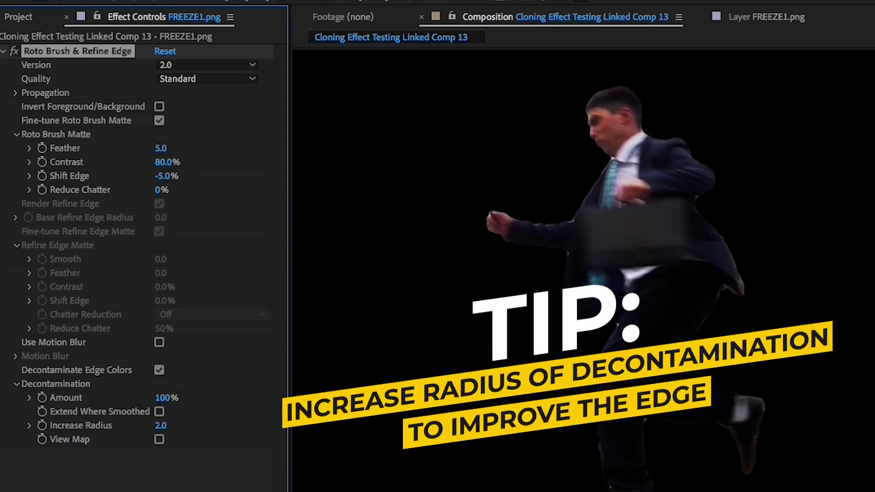
{"action": "left_click", "coordinate": [161, 426]}
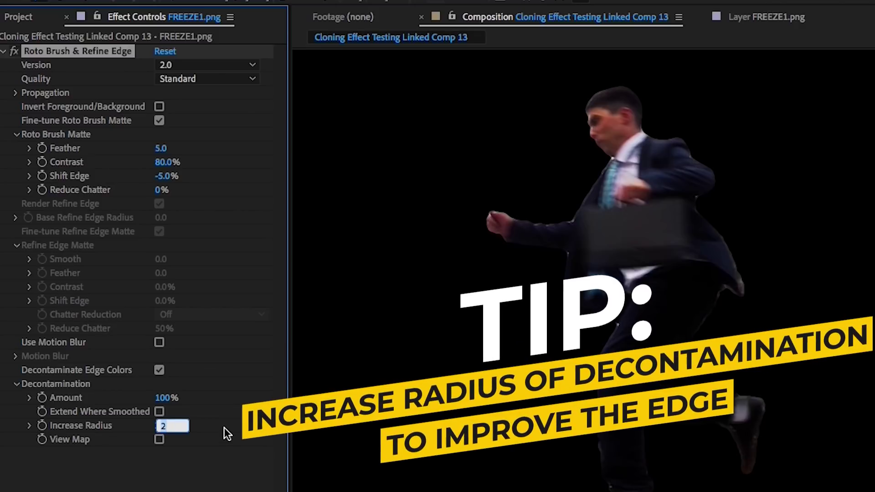
{"action": "type", "text": "1.5"}
{"action": "key", "text": "Return"}
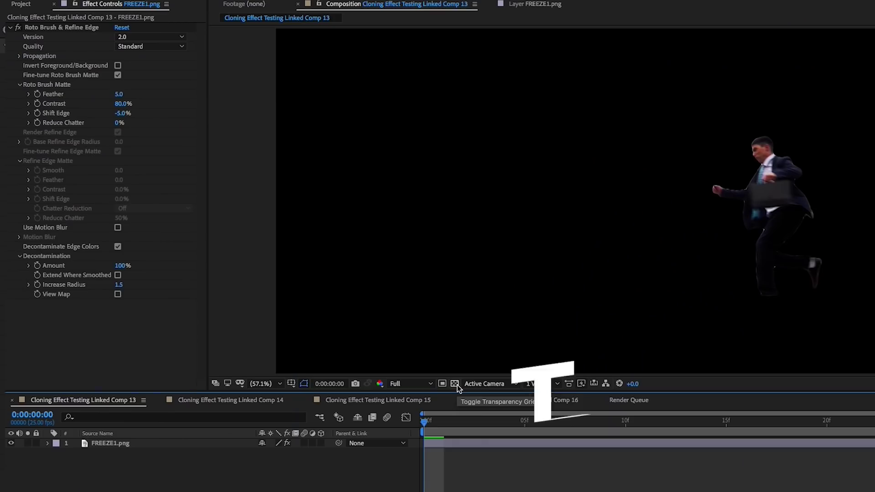
Turn on the transparency grid, compare decontamination on and off, and review the cut-out clone.
{"action": "left_click", "coordinate": [648, 491]}
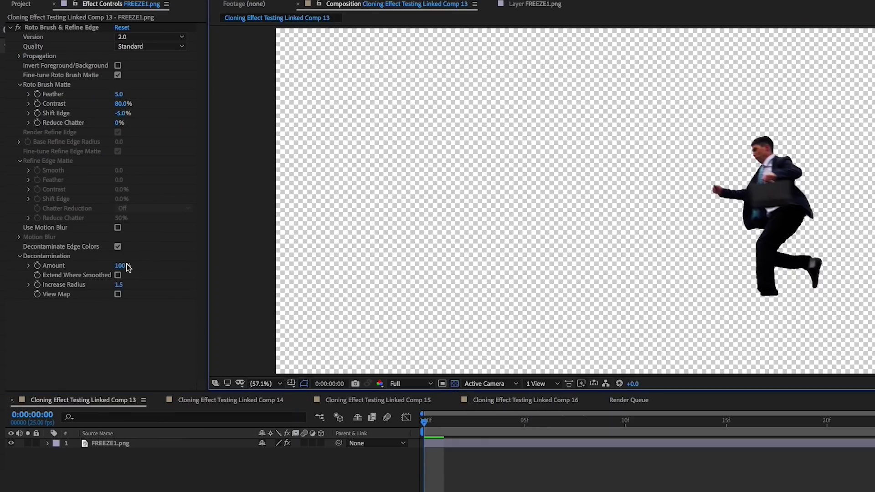
{"action": "left_click", "coordinate": [118, 251]}
{"action": "left_click", "coordinate": [118, 249]}
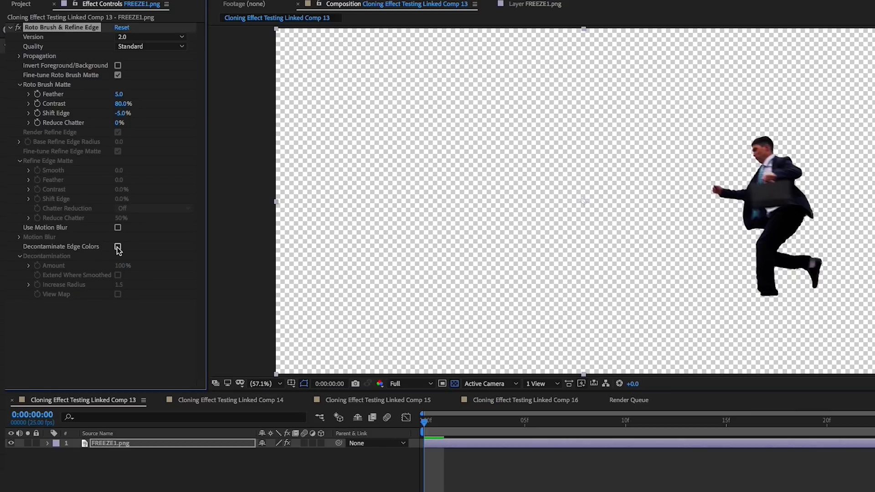
{"action": "left_click", "coordinate": [118, 248]}
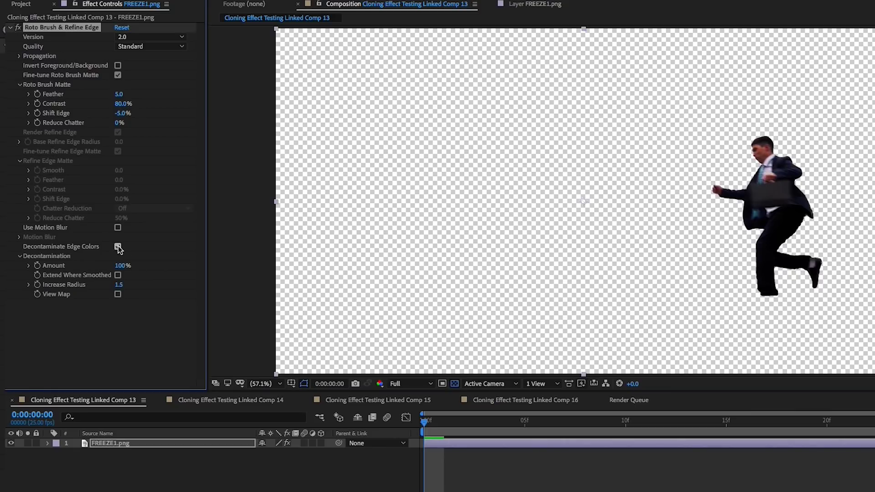
{"action": "left_click", "coordinate": [118, 248]}
{"action": "left_click", "coordinate": [118, 248]}
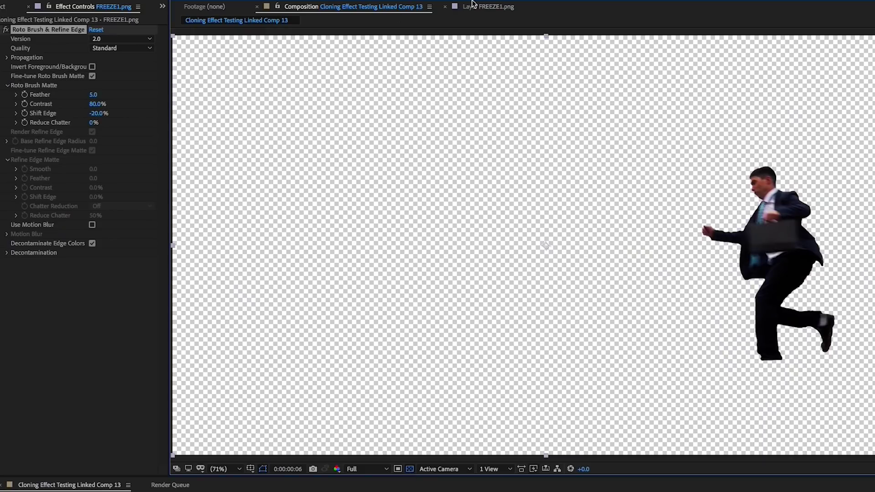
{"action": "left_click", "coordinate": [483, 7]}
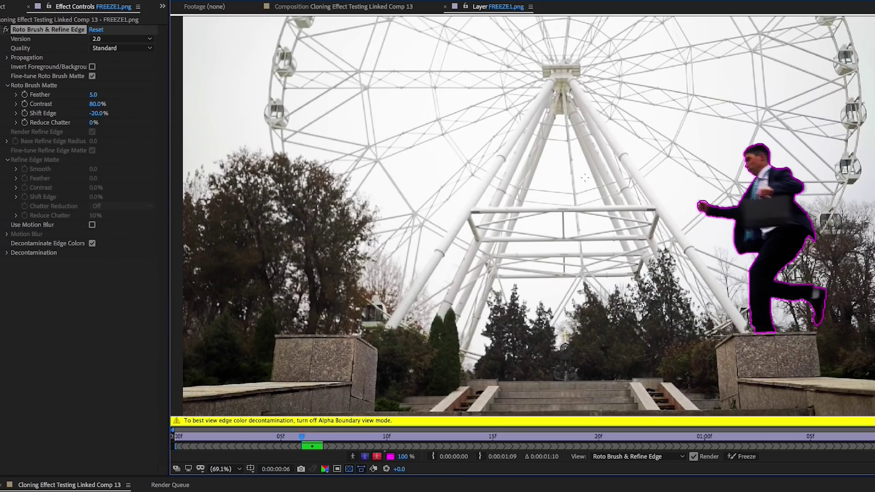
{"action": "left_click", "coordinate": [323, 7]}
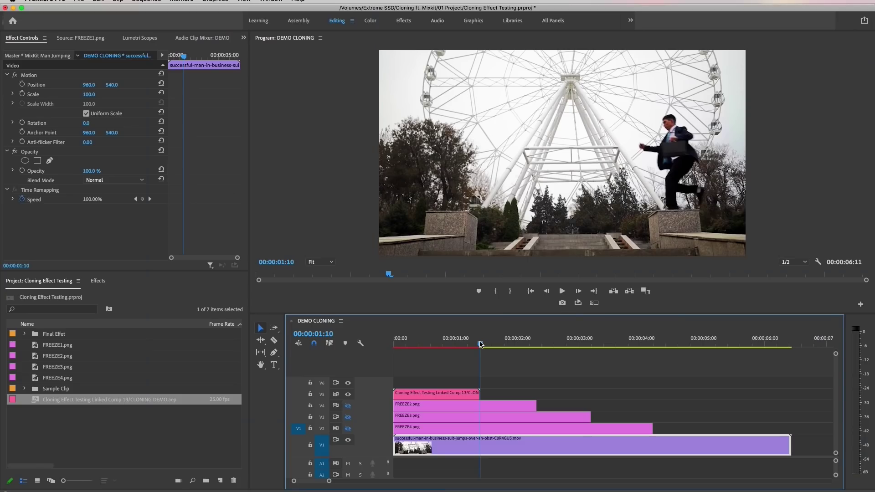
{"action": "mouse_move", "coordinate": [480, 344]}
{"action": "left_mouse_down"}
{"action": "mouse_move", "coordinate": [412, 345]}
{"action": "mouse_move", "coordinate": [507, 360]}
{"action": "mouse_move", "coordinate": [497, 359]}
{"action": "left_mouse_up"}
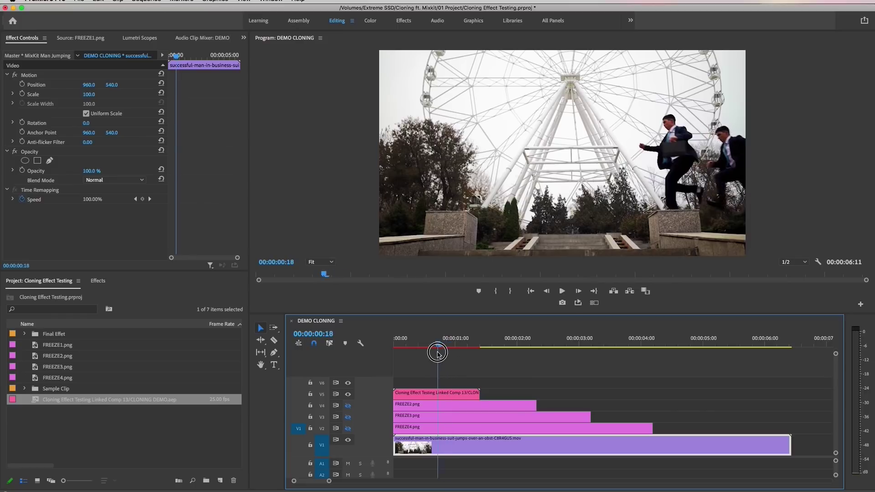
{"action": "left_click_drag", "start_coordinate": [438, 354], "coordinate": [535, 360]}
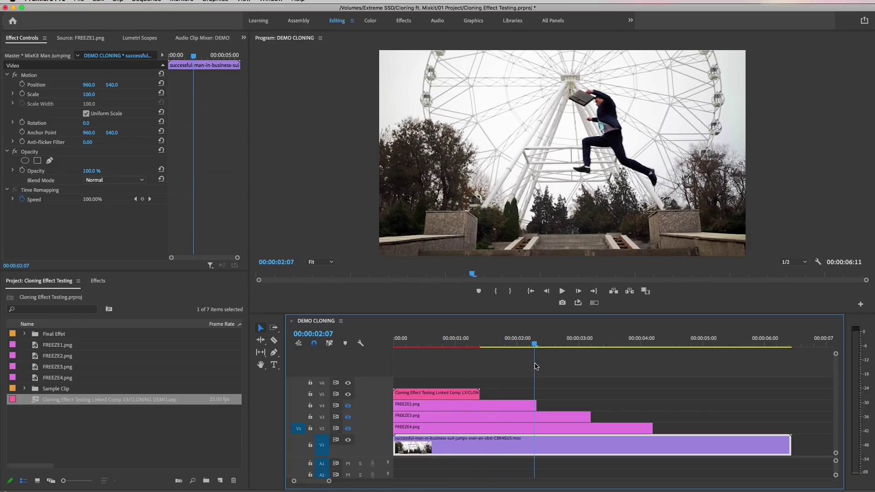
Replace FREEZE2 with a linked After Effects composition and Roto Brush the man and briefcase.
{"action": "right_click", "coordinate": [523, 405]}
{"action": "left_click", "coordinate": [565, 359]}
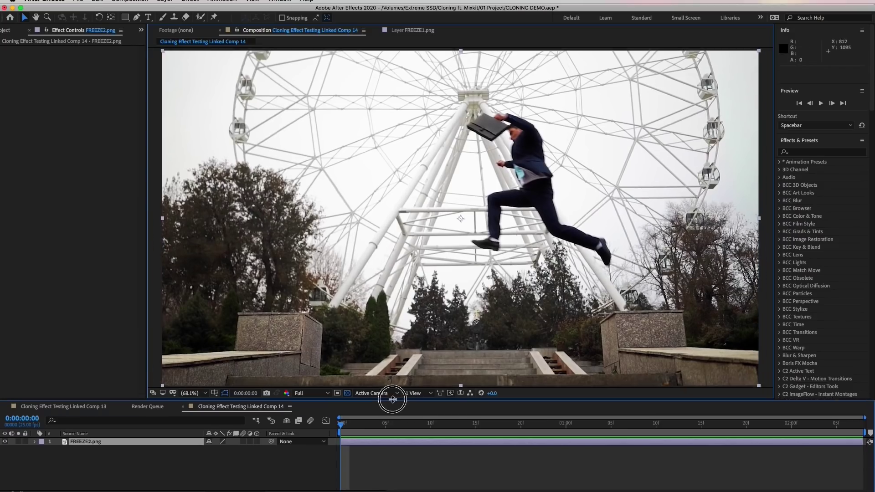
{"action": "left_click_drag", "start_coordinate": [471, 105], "coordinate": [492, 111]}
{"action": "scroll", "coordinate": [498, 88], "scroll_direction": "up", "scroll_amount": 6}
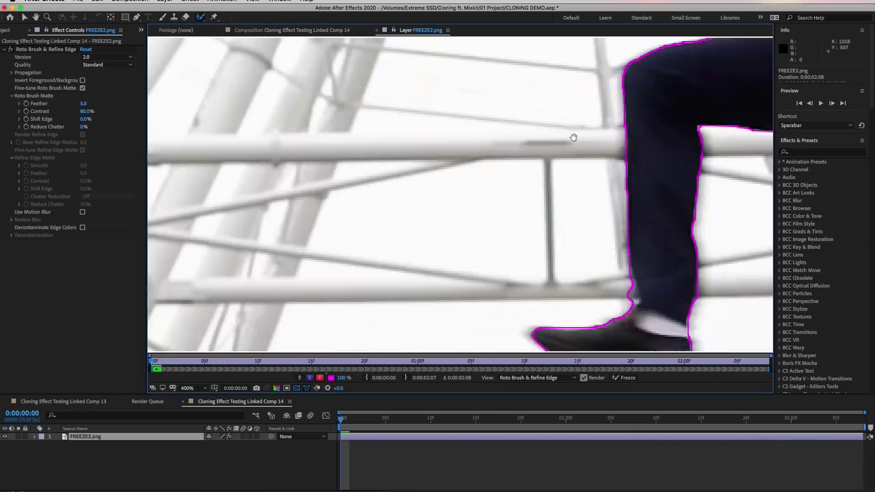
{"action": "left_click_drag", "start_coordinate": [360, 221], "coordinate": [394, 218]}
{"action": "scroll", "coordinate": [359, 278], "scroll_direction": "down", "scroll_amount": 3}
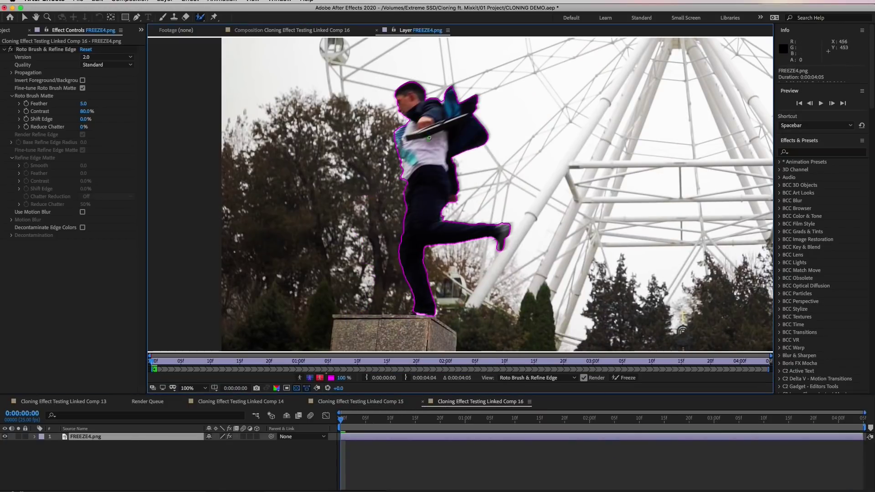
Render previews of the DEMO CLONING sequence showing the four cloned jumpers.
{"action": "scroll", "coordinate": [509, 246], "scroll_direction": "up", "scroll_amount": 3}
{"action": "scroll", "coordinate": [509, 246], "scroll_direction": "down", "scroll_amount": 3}
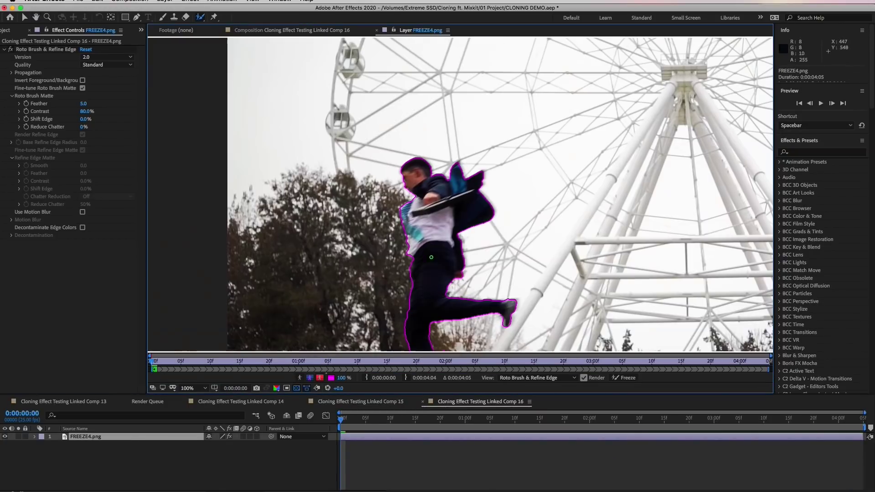
{"action": "scroll", "coordinate": [487, 300], "scroll_direction": "up", "scroll_amount": 1}
{"action": "scroll", "coordinate": [488, 300], "scroll_direction": "down", "scroll_amount": 3}
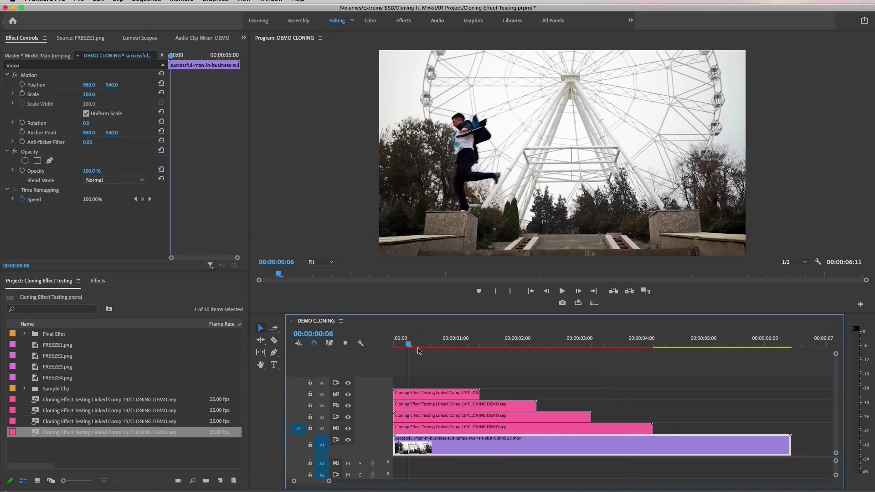
{"action": "left_click_drag", "start_coordinate": [419, 350], "coordinate": [564, 346]}
{"action": "key", "text": "Return"}
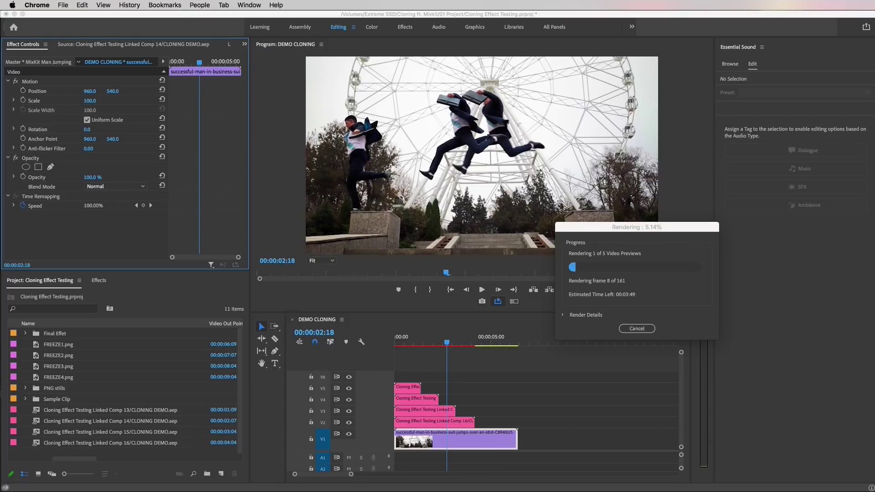
Cancel Premiere Pro's preview render and switch back to After Effects.
{"action": "left_click", "coordinate": [664, 335]}
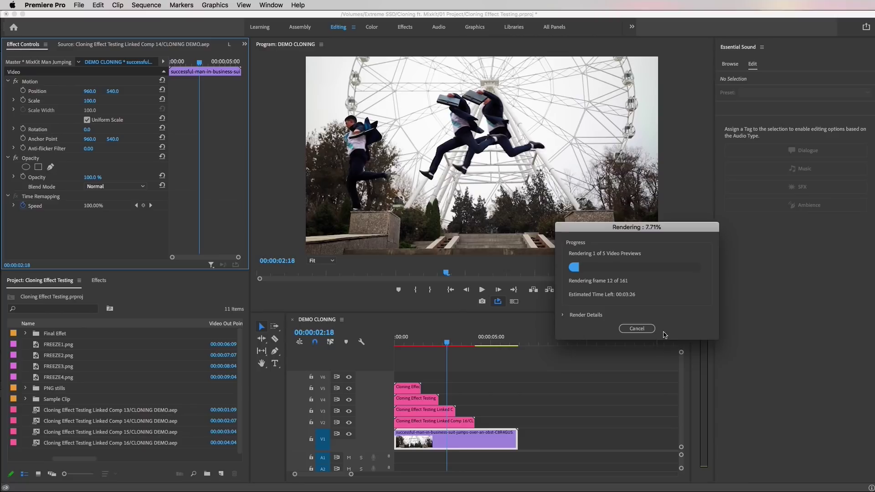
{"action": "left_click", "coordinate": [637, 328]}
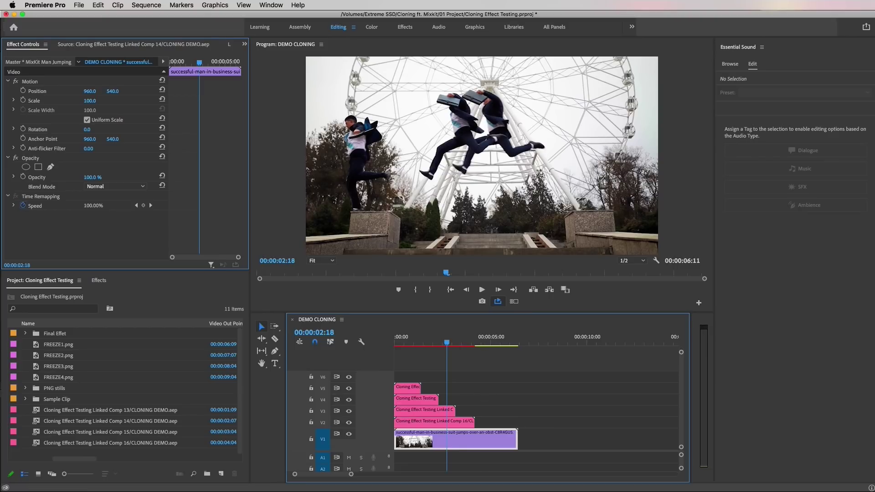
{"action": "key", "text": "super+Tab"}
Render Comp 13's current frame as a PNG Sequence still named FREEZE1-AE.
{"action": "left_click", "coordinate": [366, 345]}
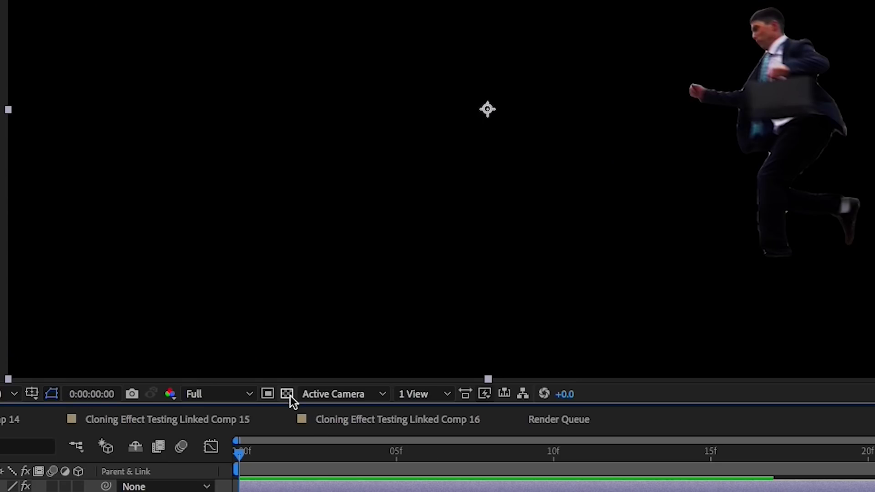
{"action": "left_click", "coordinate": [291, 395]}
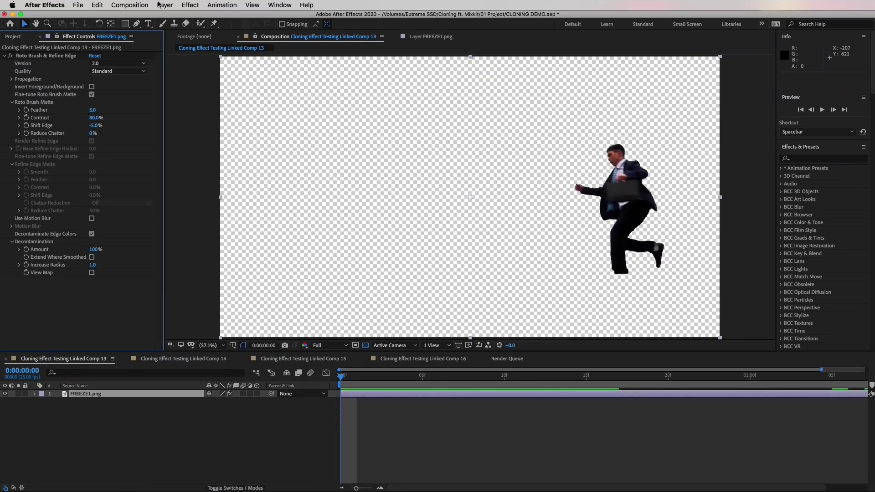
{"action": "left_click", "coordinate": [163, 5]}
{"action": "mouse_move", "coordinate": [135, 6]}
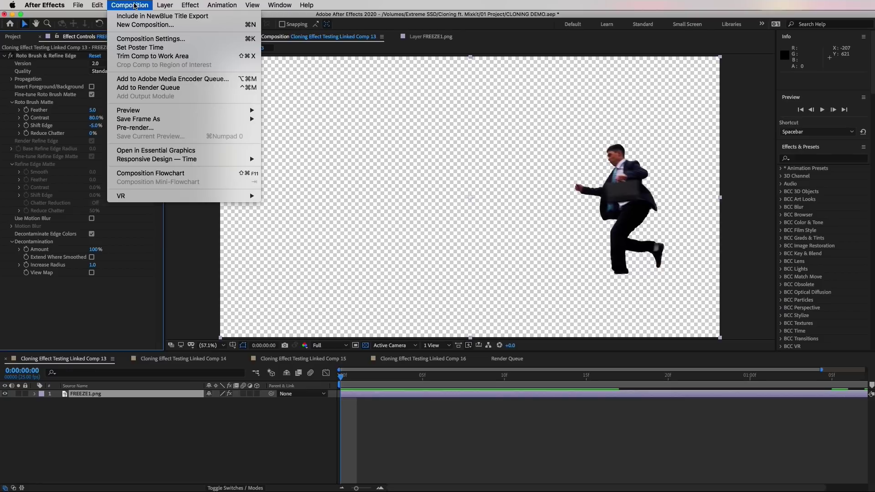
{"action": "mouse_move", "coordinate": [163, 120]}
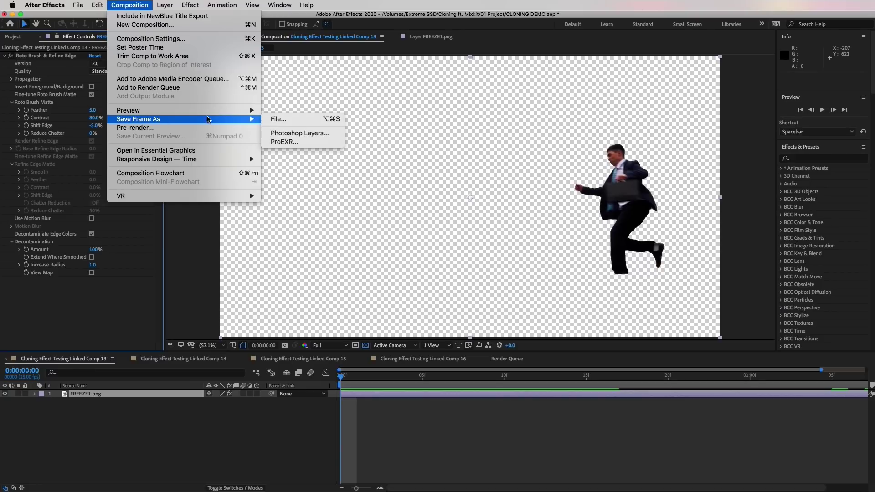
{"action": "left_click", "coordinate": [280, 119]}
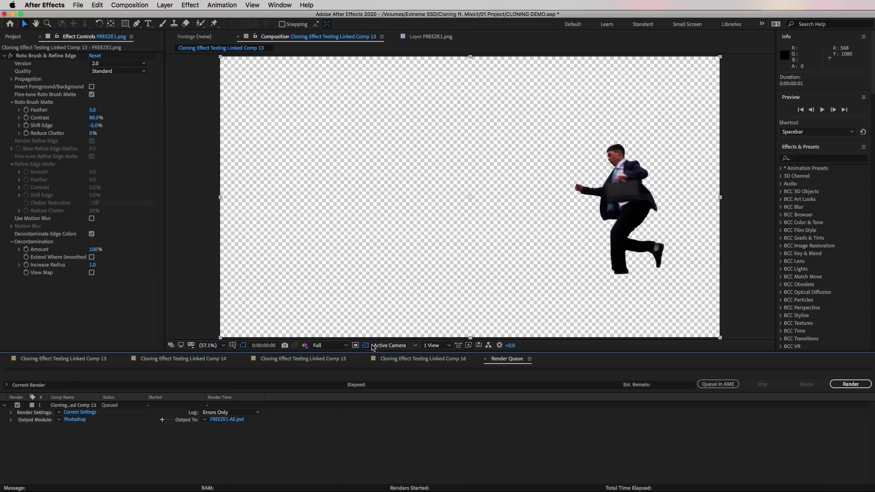
{"action": "left_click", "coordinate": [82, 420]}
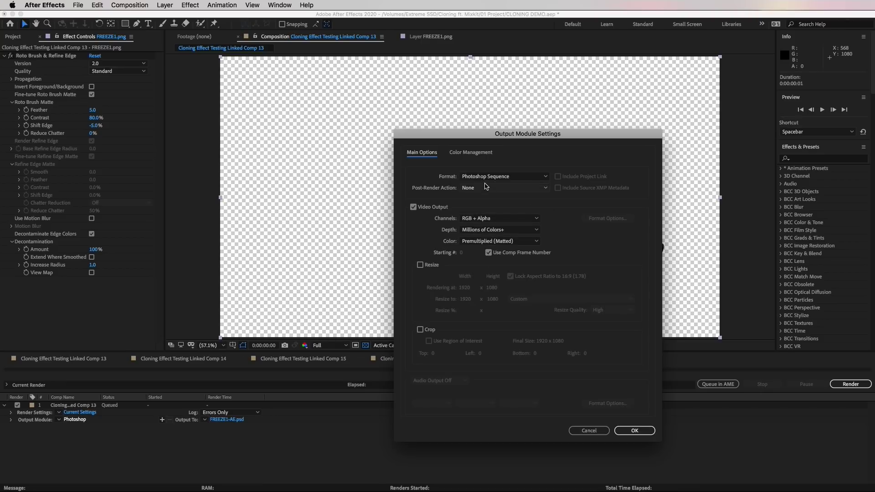
{"action": "left_click", "coordinate": [501, 177]}
{"action": "left_click", "coordinate": [494, 246]}
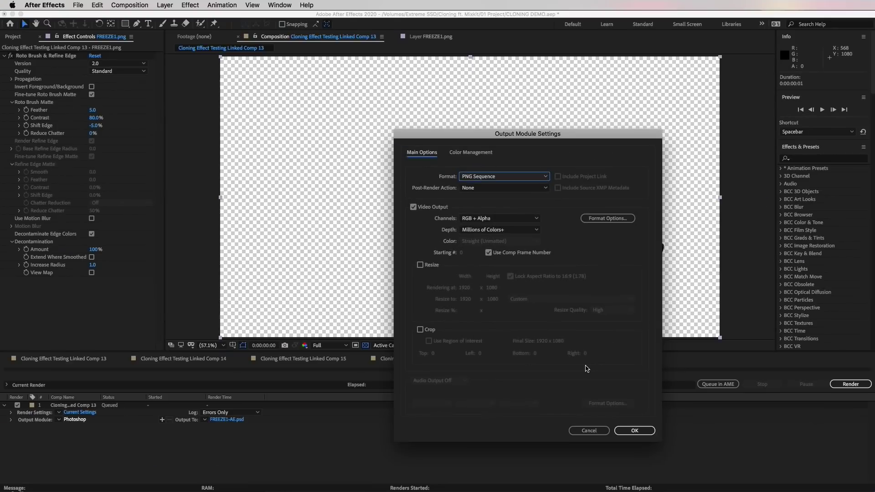
{"action": "left_click", "coordinate": [637, 430]}
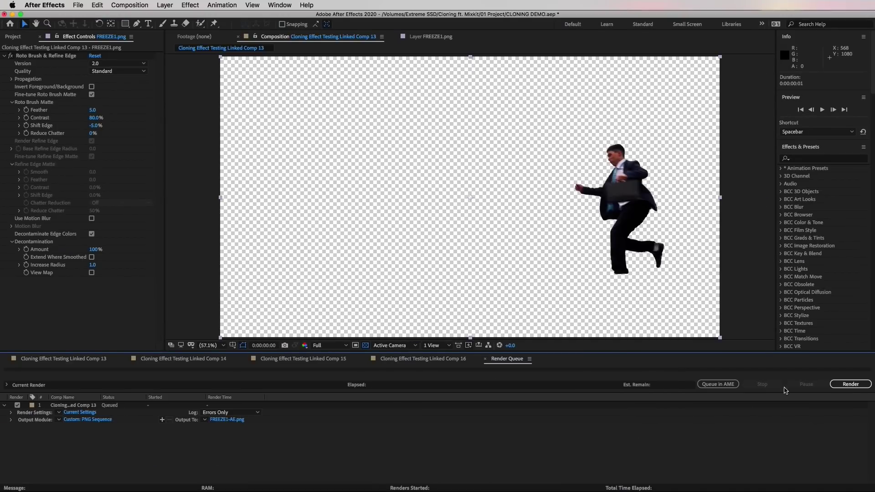
{"action": "left_click", "coordinate": [851, 385]}
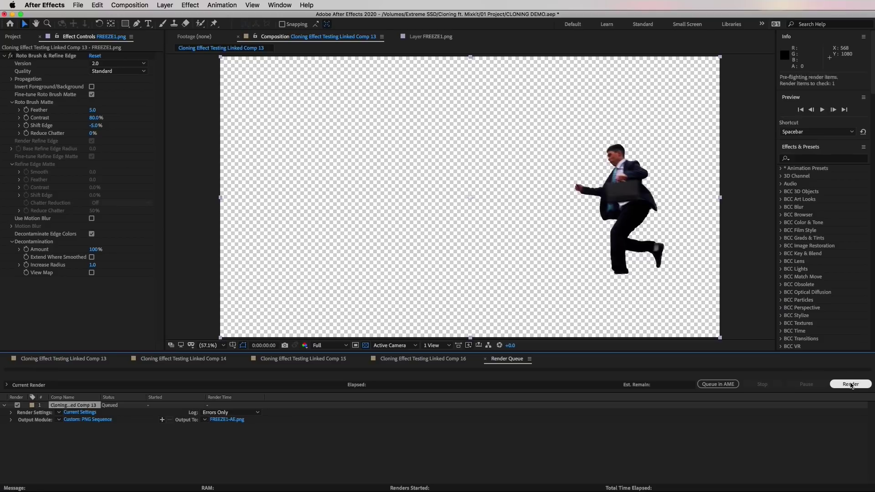
Render Linked Comp 16's current frame as a PNG Sequence still named FREEZE4-AE.png.
{"action": "left_click", "coordinate": [423, 359]}
{"action": "left_click", "coordinate": [130, 5]}
{"action": "mouse_move", "coordinate": [205, 119]}
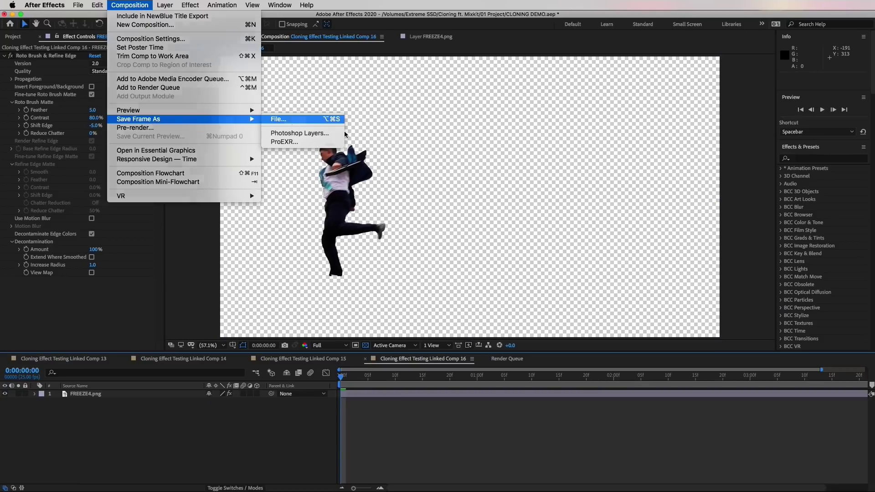
{"action": "left_click", "coordinate": [287, 119]}
{"action": "left_click", "coordinate": [74, 480]}
{"action": "left_click", "coordinate": [503, 177]}
{"action": "left_click", "coordinate": [494, 256]}
{"action": "left_click", "coordinate": [634, 430]}
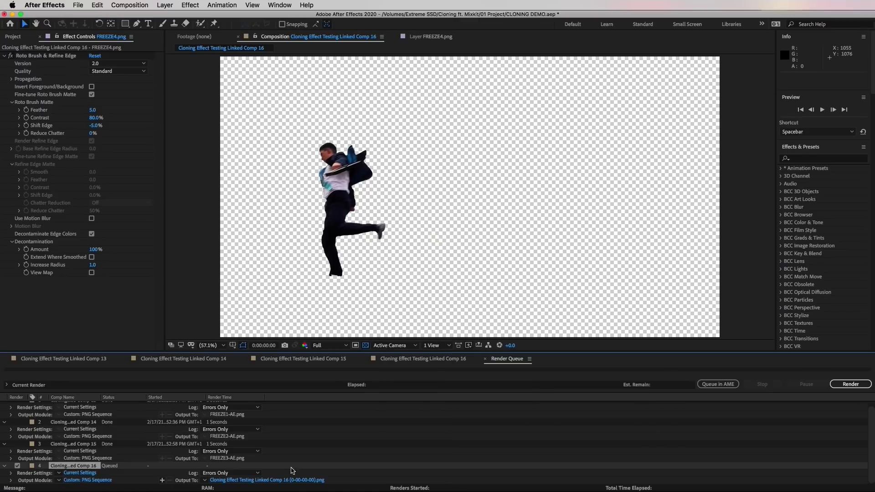
{"action": "left_click", "coordinate": [267, 480]}
{"action": "left_click", "coordinate": [702, 165]}
{"action": "left_click", "coordinate": [757, 122]}
{"action": "type", "text": "4"}
{"action": "key", "text": "Return"}
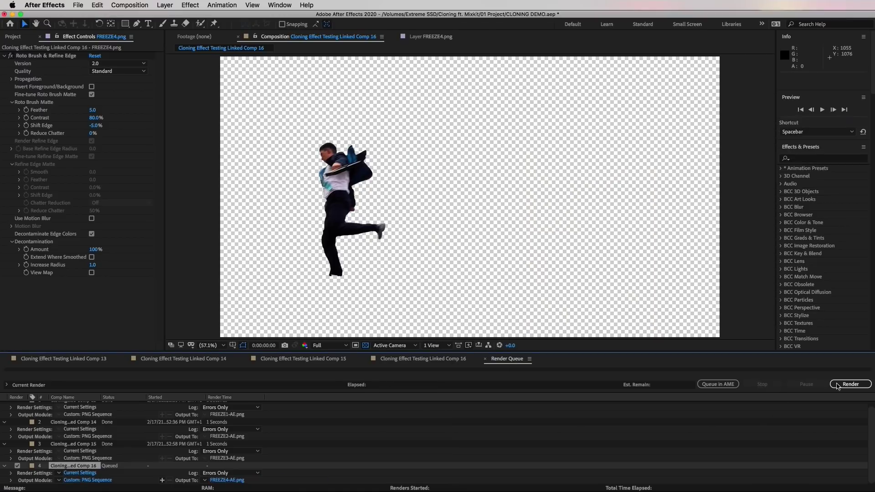
{"action": "left_click", "coordinate": [850, 384]}
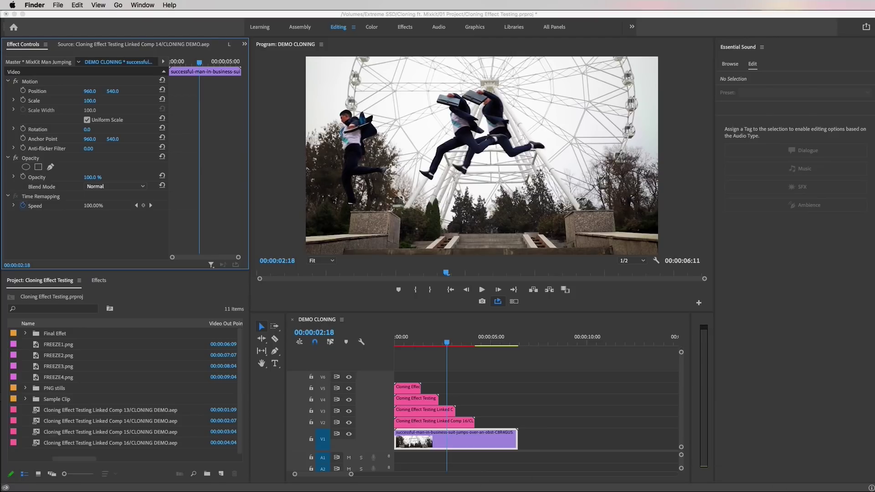
Import the AE EXPORTED FRAMES folder into the project as a new bin.
{"action": "left_click_drag", "start_coordinate": [323, 491], "coordinate": [322, 450]}
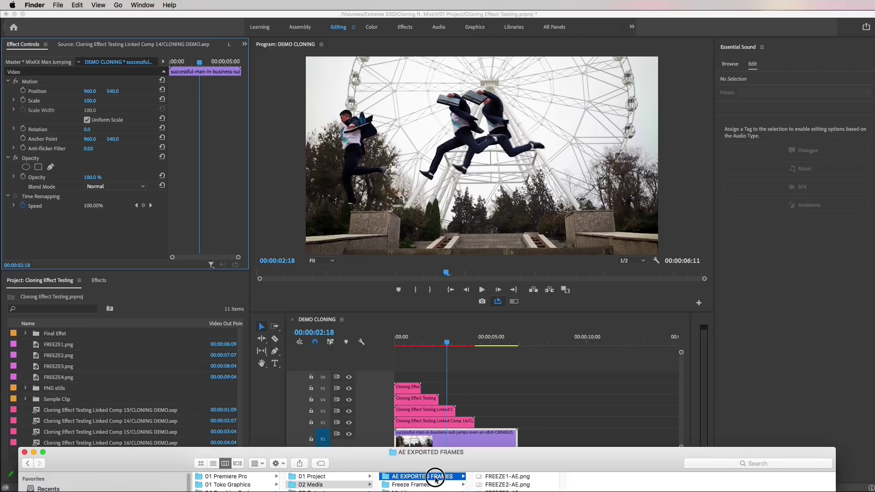
{"action": "left_click_drag", "start_coordinate": [436, 478], "coordinate": [164, 365]}
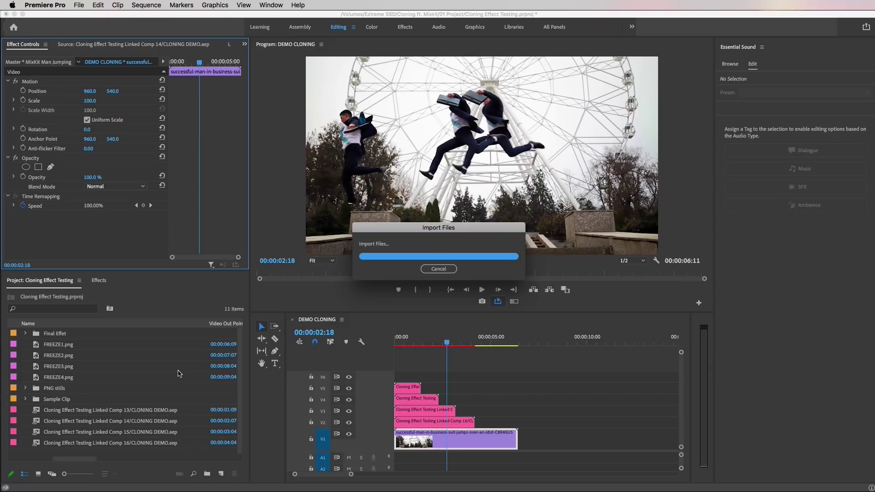
{"action": "left_click", "coordinate": [25, 334]}
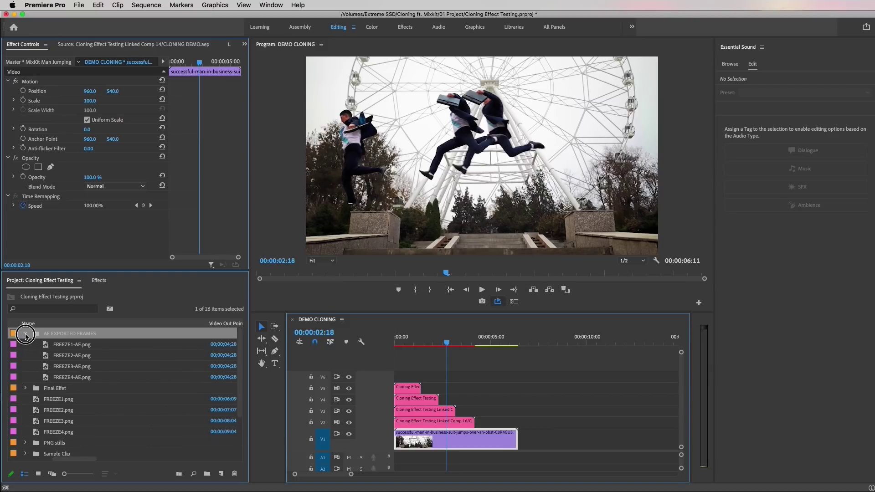
Stack FREEZE1-AE, FREEZE3-AE and FREEZE4-AE on tracks V5, V3 and V2, then play the clones.
{"action": "left_click", "coordinate": [45, 347]}
{"action": "left_click_drag", "start_coordinate": [196, 338], "coordinate": [414, 393]}
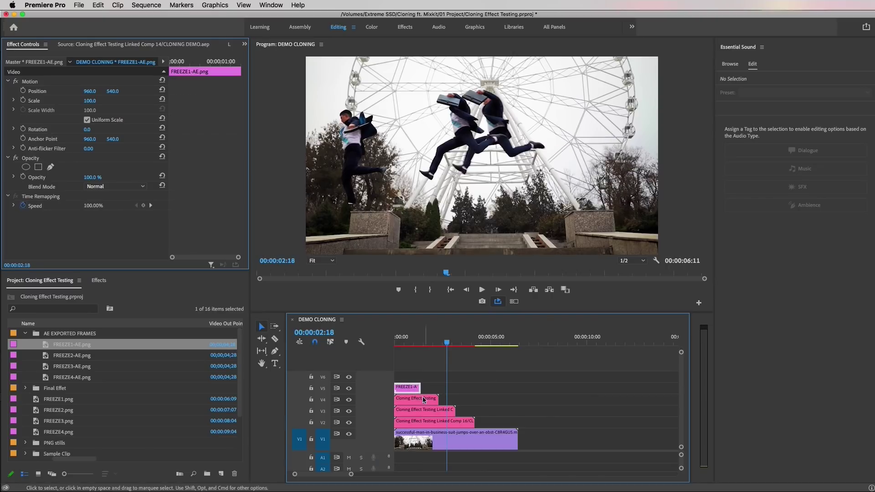
{"action": "left_click_drag", "start_coordinate": [72, 355], "coordinate": [447, 410]}
{"action": "left_click_drag", "start_coordinate": [71, 377], "coordinate": [455, 422]}
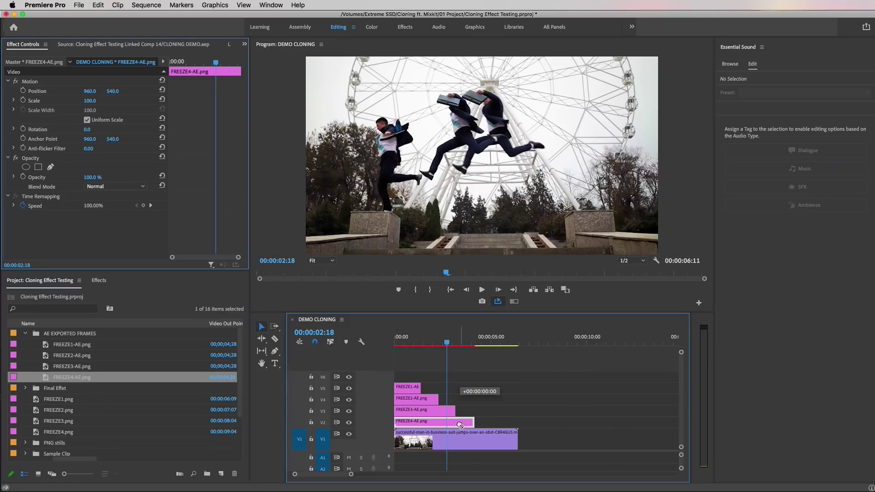
{"action": "left_click_drag", "start_coordinate": [447, 341], "coordinate": [372, 333]}
{"action": "key", "text": "space"}
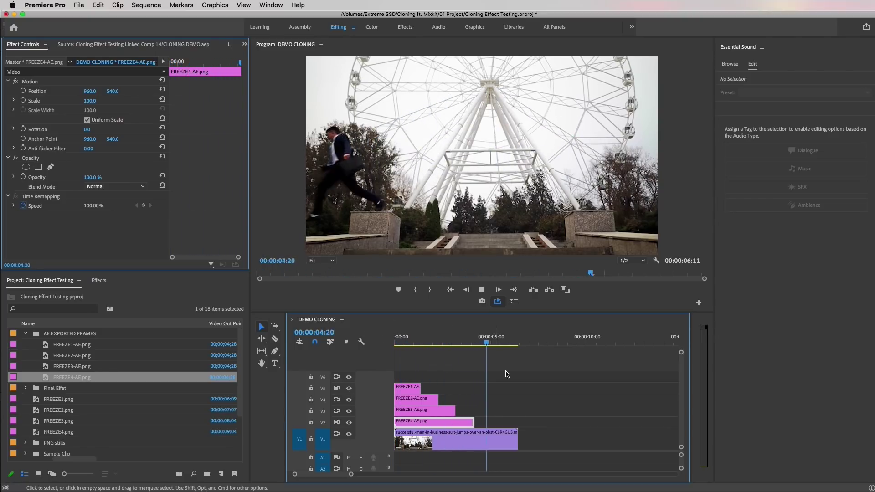
Export DEMO CLONING as FINAL CLONING.mp4 using H.264 and the Match Source - High bitrate preset.
{"action": "left_click", "coordinate": [509, 343]}
{"action": "left_click_drag", "start_coordinate": [509, 345], "coordinate": [358, 340]}
{"action": "left_click", "coordinate": [83, 5]}
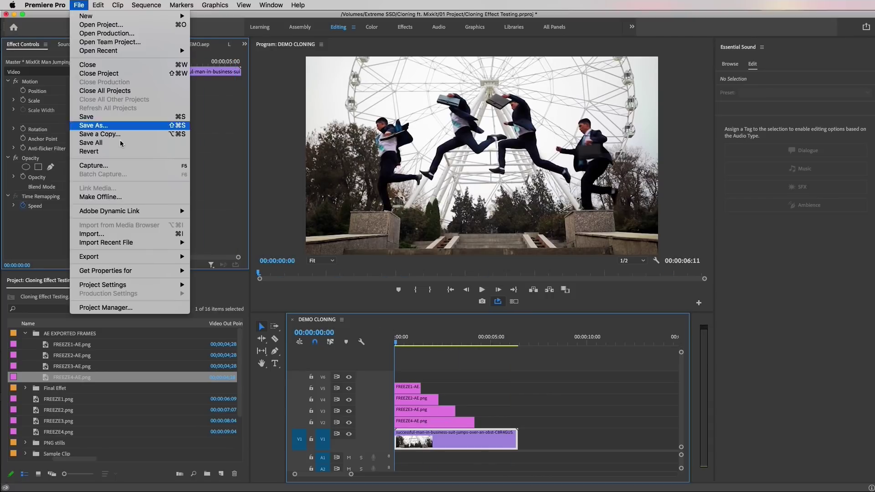
{"action": "mouse_move", "coordinate": [153, 257]}
{"action": "left_click", "coordinate": [242, 252]}
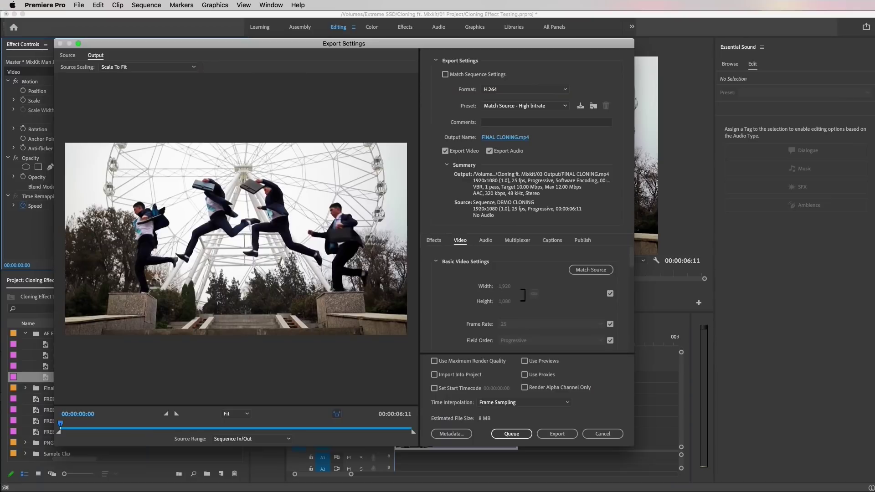
{"action": "left_click", "coordinate": [545, 86]}
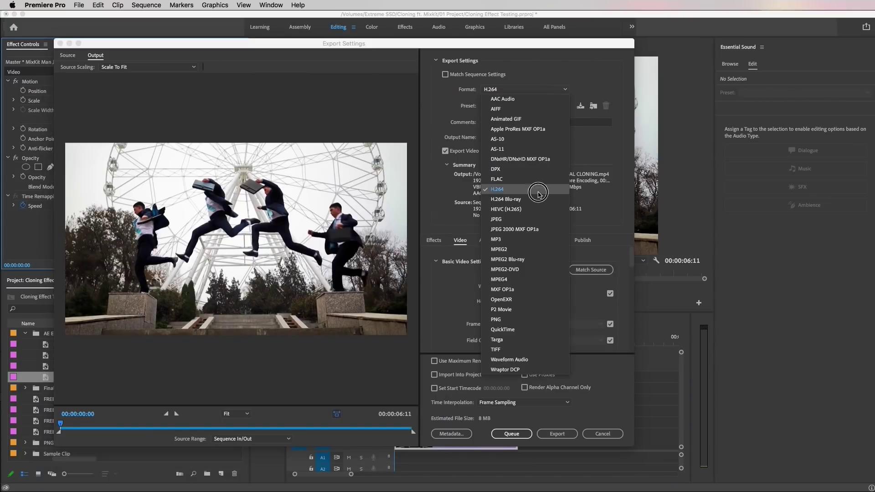
{"action": "left_click", "coordinate": [547, 180]}
{"action": "left_click", "coordinate": [532, 106]}
{"action": "left_click", "coordinate": [537, 158]}
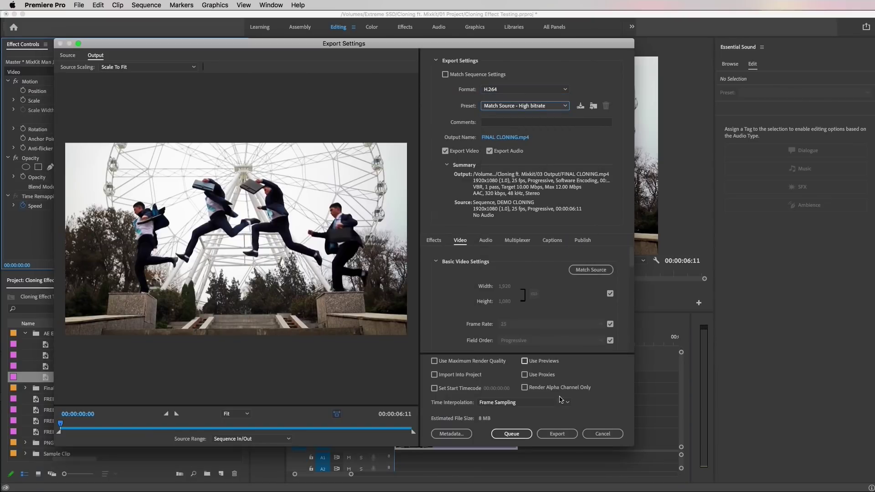
{"action": "left_click", "coordinate": [565, 434]}
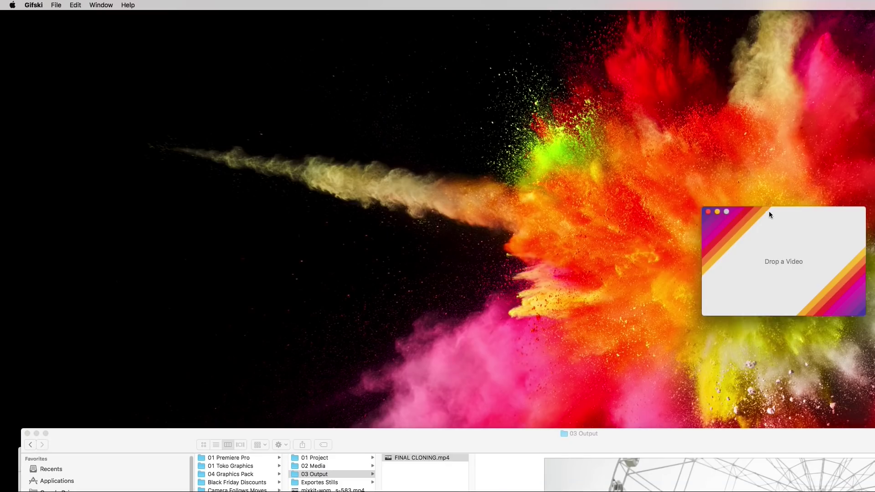
Convert the exported clone video in Gifski at 640 x 360 dimensions.
{"action": "left_click_drag", "start_coordinate": [769, 215], "coordinate": [390, 141]}
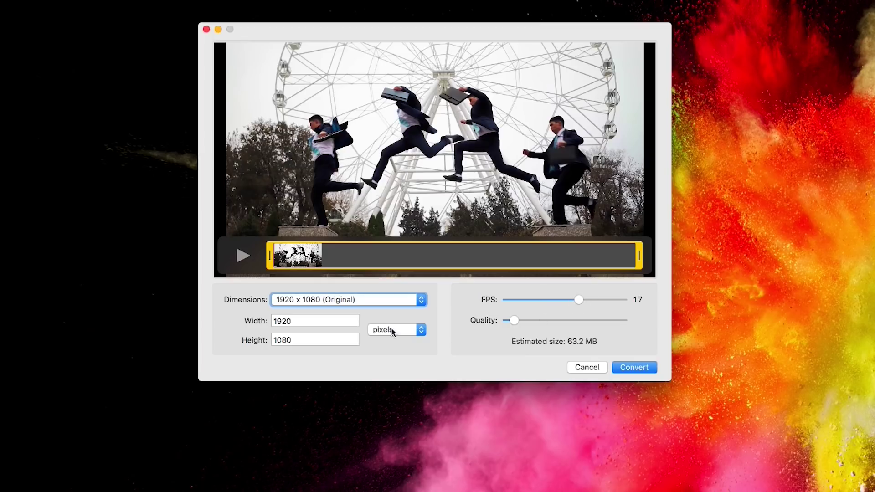
{"action": "left_click", "coordinate": [364, 305]}
{"action": "left_click", "coordinate": [385, 328]}
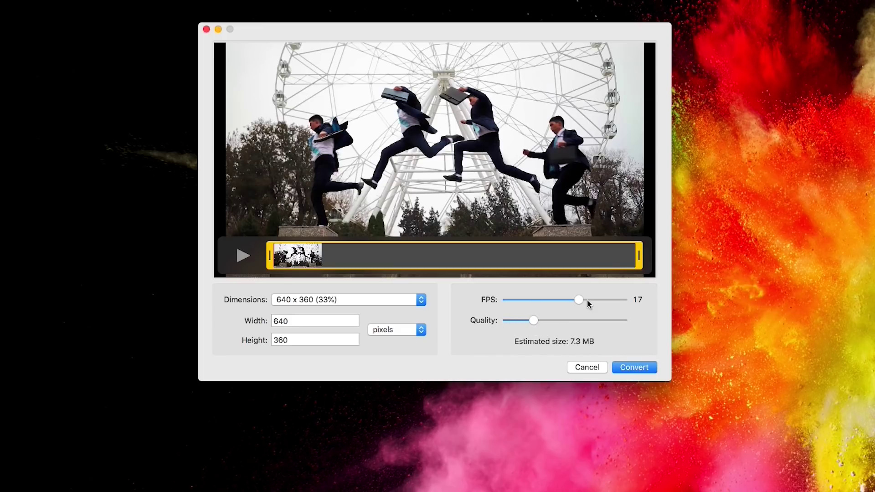
{"action": "left_click", "coordinate": [627, 369]}
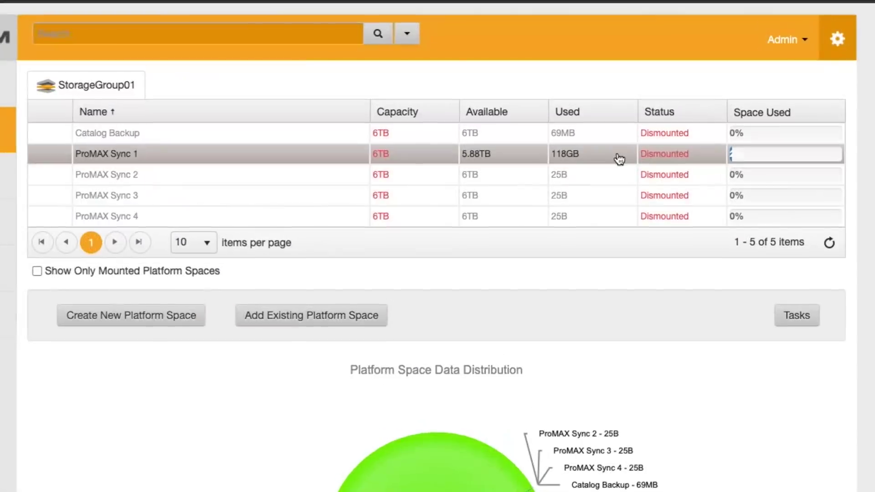
Select the ProMAX Sync 1 row in the StorageGroup01 platform space table.
{"action": "left_click", "coordinate": [683, 157]}
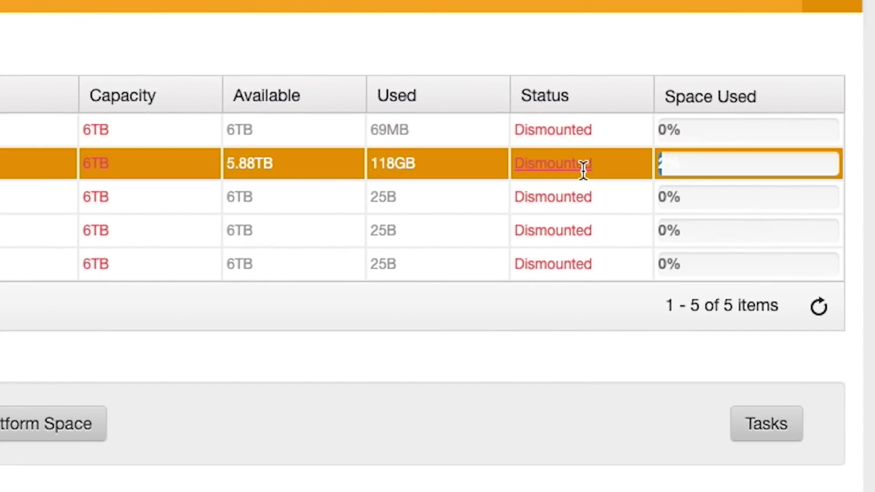